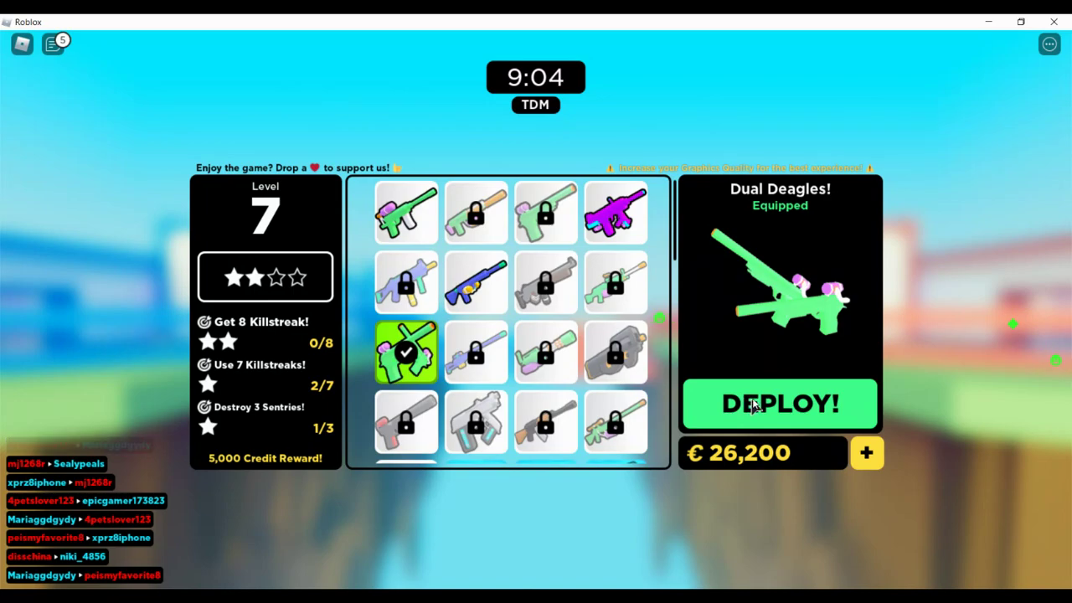
# Deploy with the Dual Deagles and walk through the archway into the open arena.
pyautogui.click(754, 407)
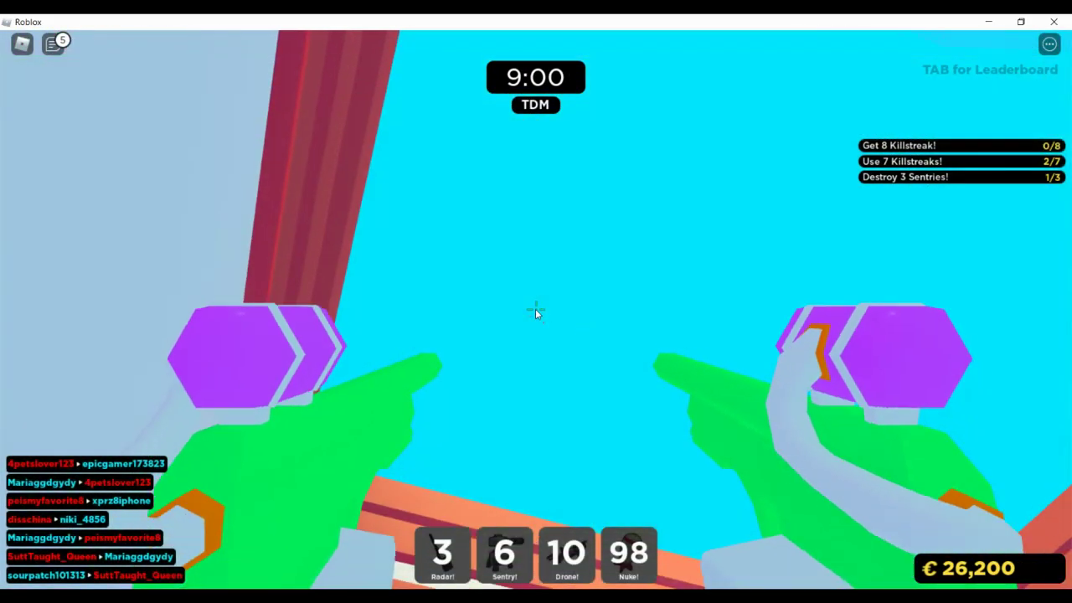
pyautogui.press('w')
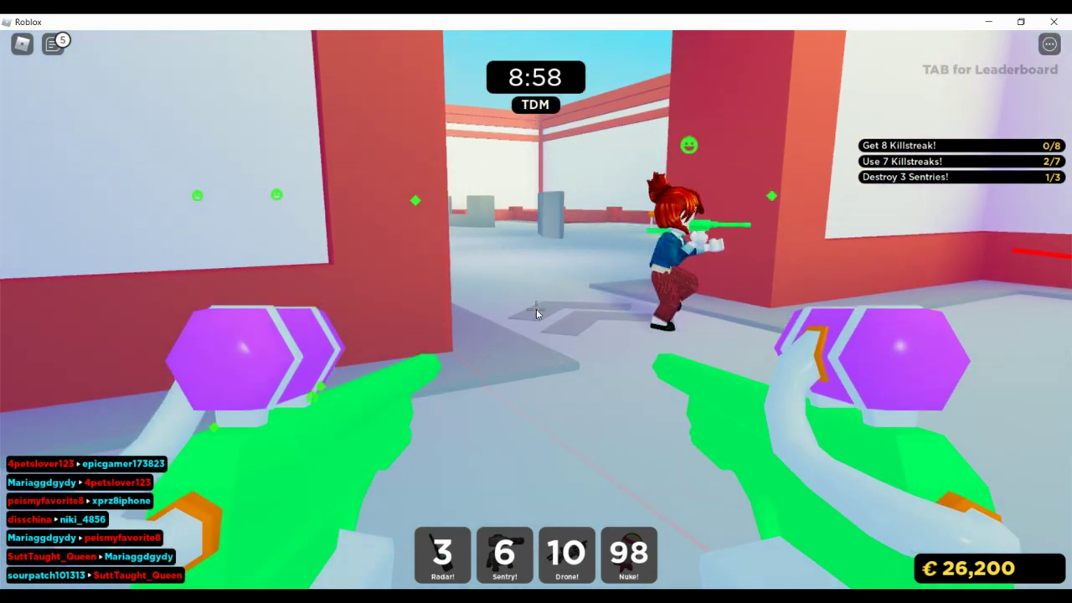
pyautogui.press('w')
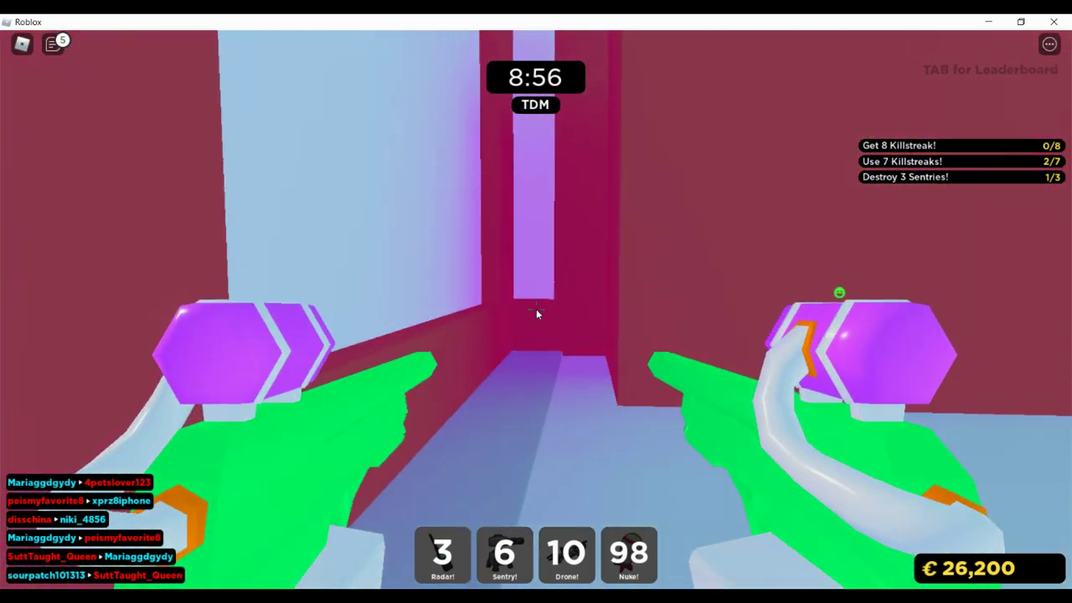
pyautogui.press('w')
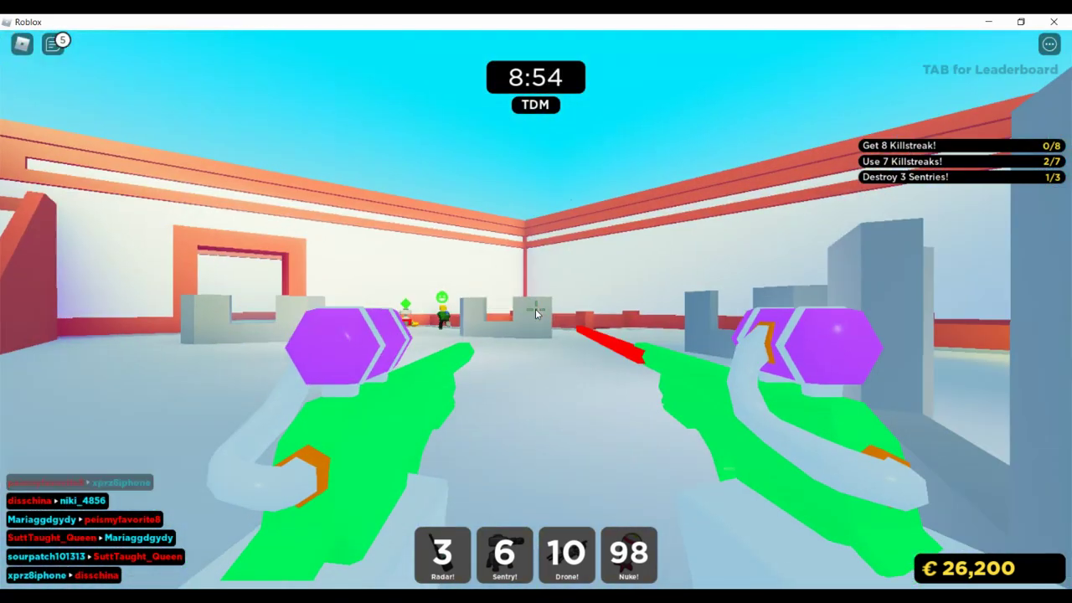
pyautogui.press('w')
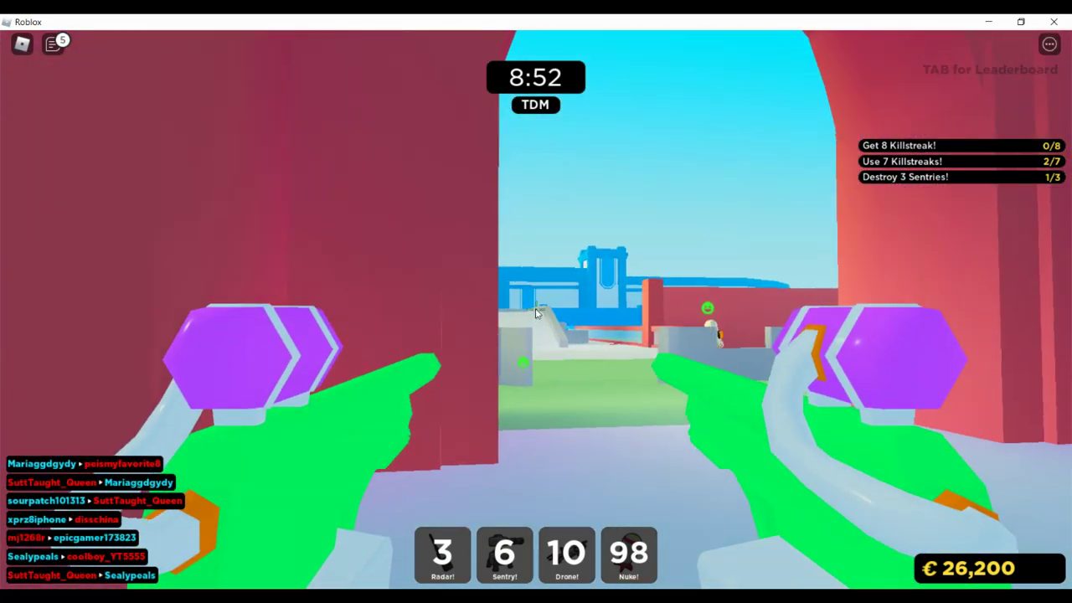
pyautogui.press('w')
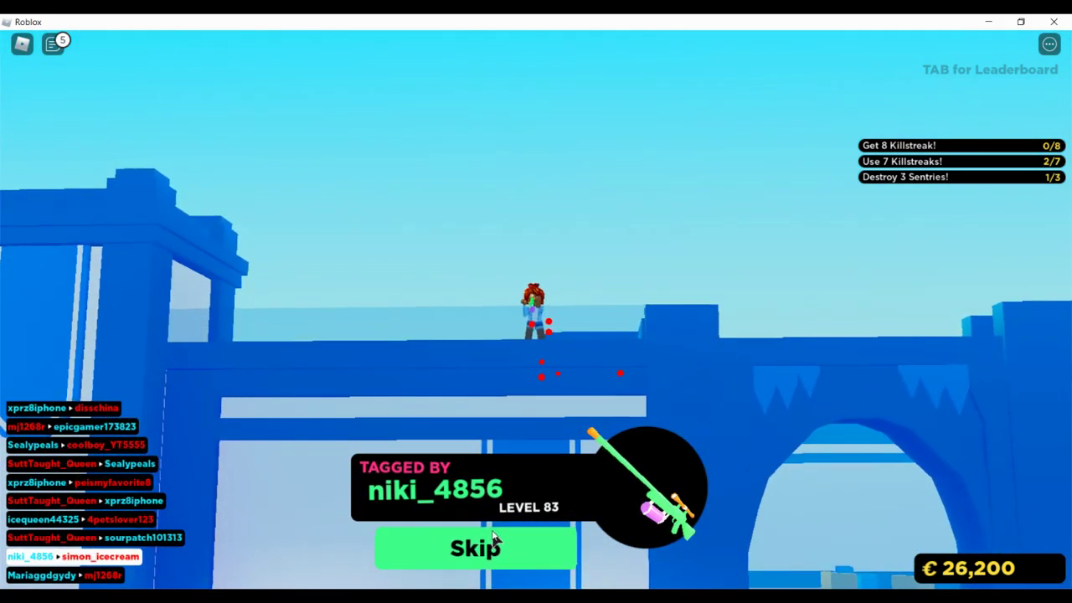
# Skip the tagged screen, redeploy, and advance through the red archway onto a ledge.
pyautogui.click(494, 544)
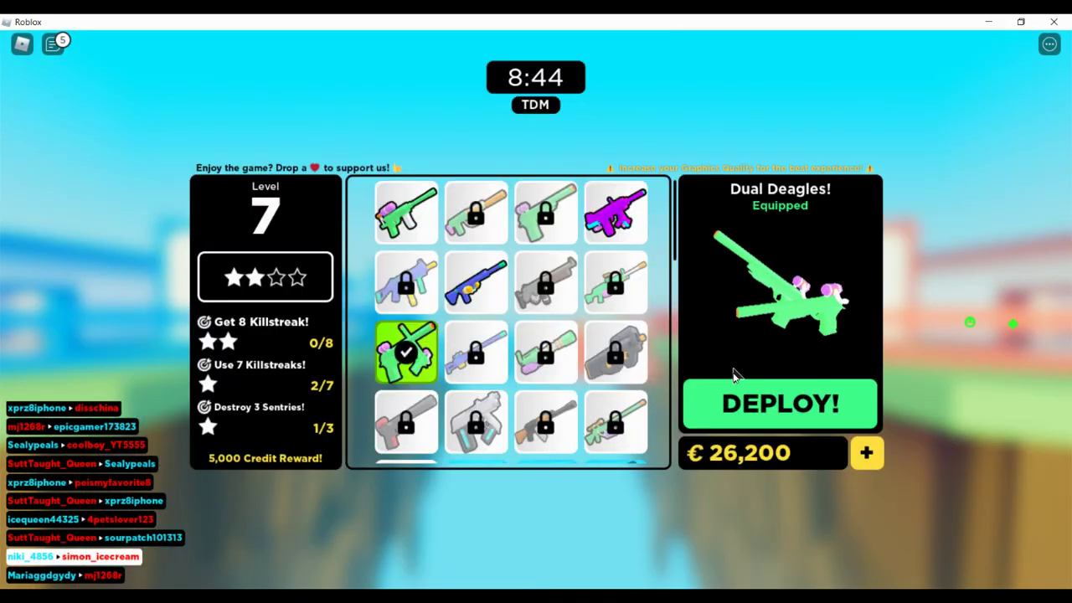
pyautogui.click(779, 403)
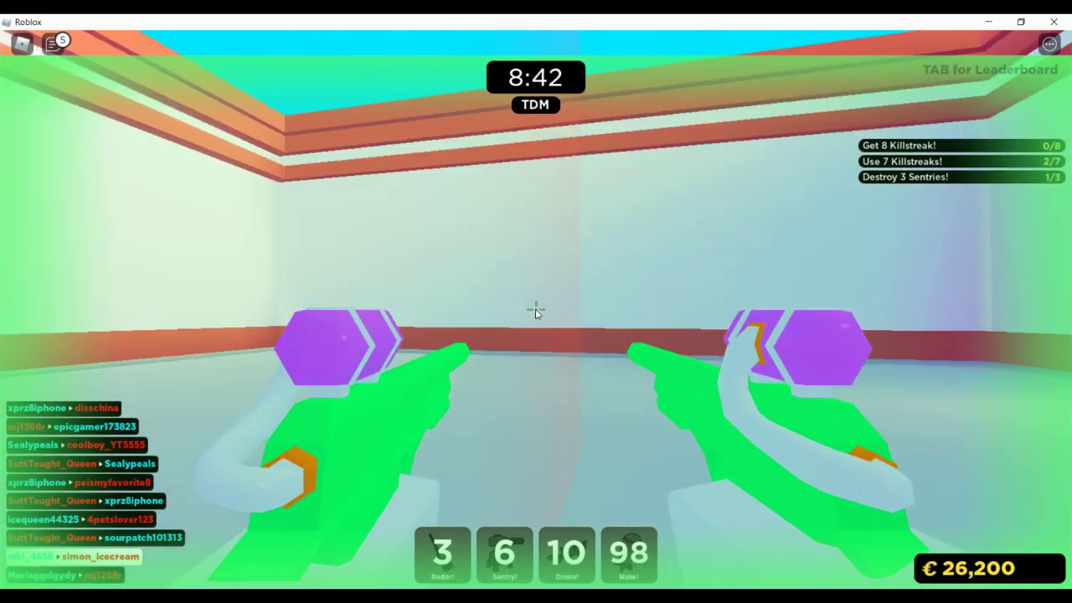
pyautogui.press('w')
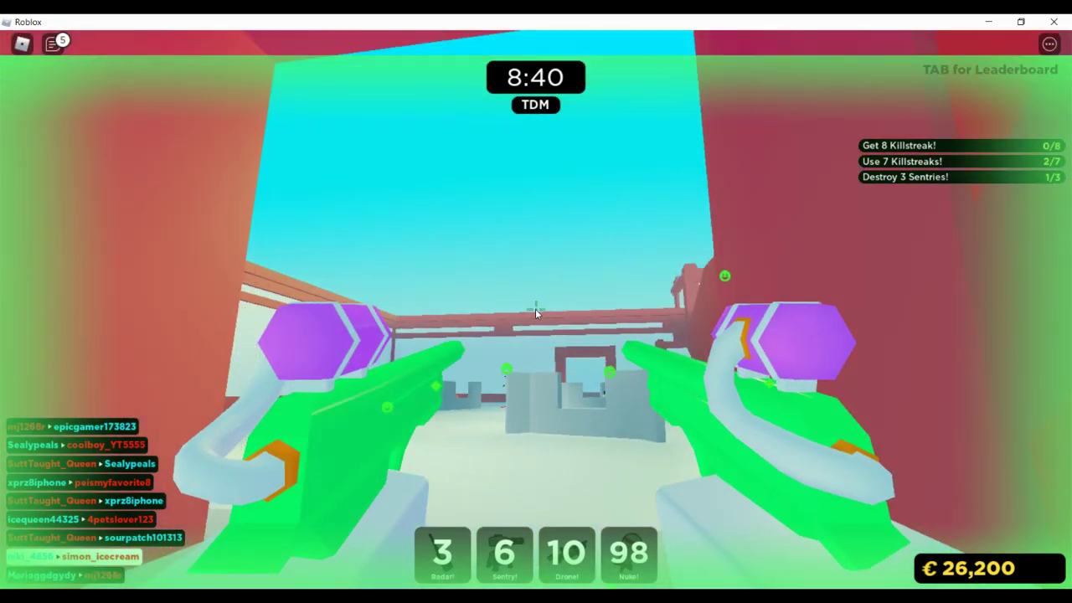
pyautogui.press('w')
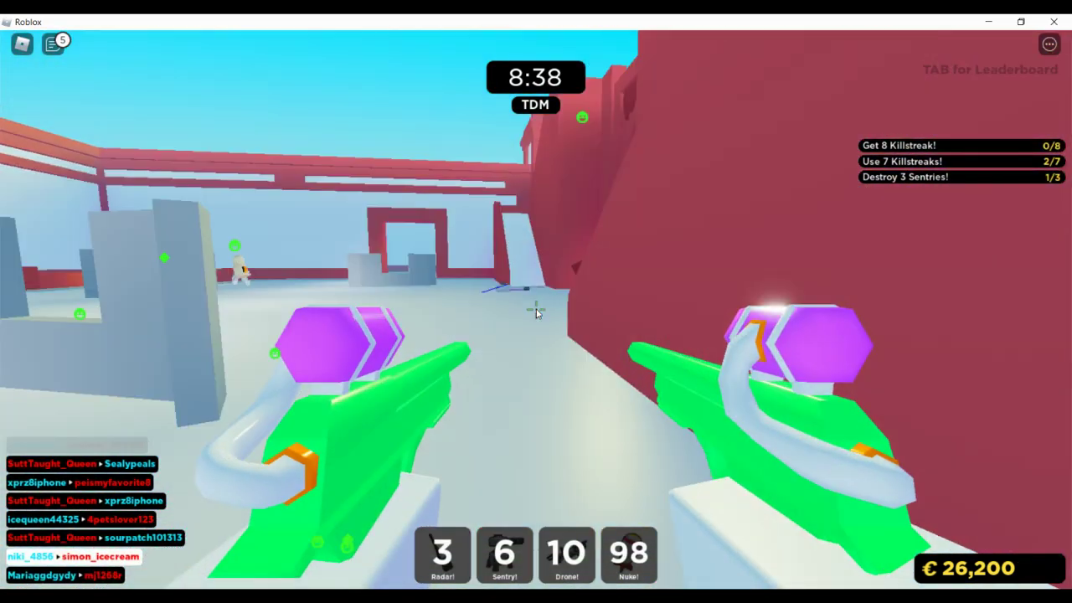
pyautogui.press('w')
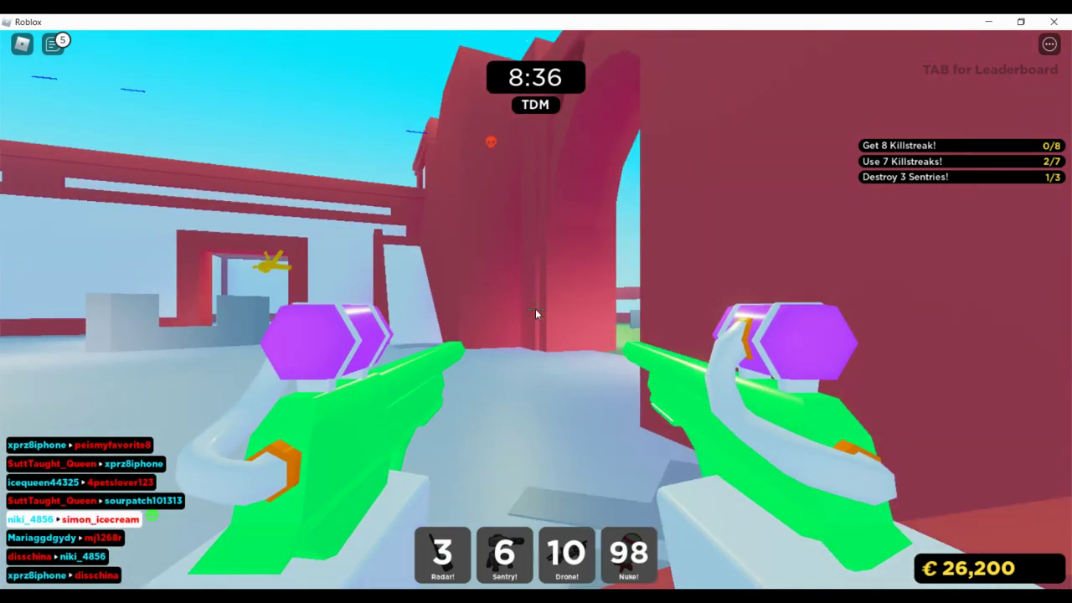
pyautogui.press('w')
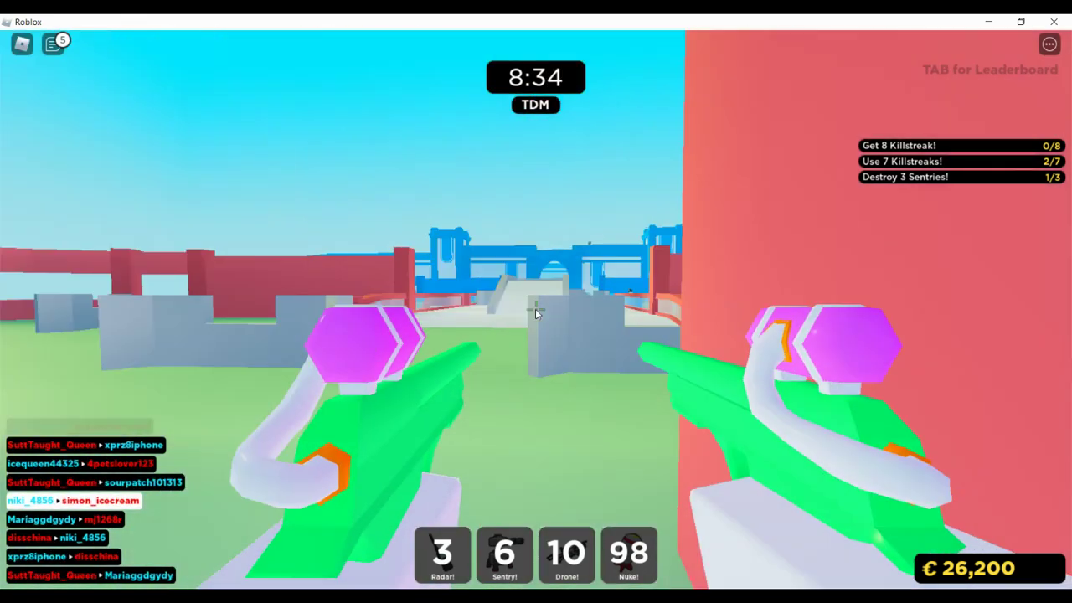
pyautogui.press('w')
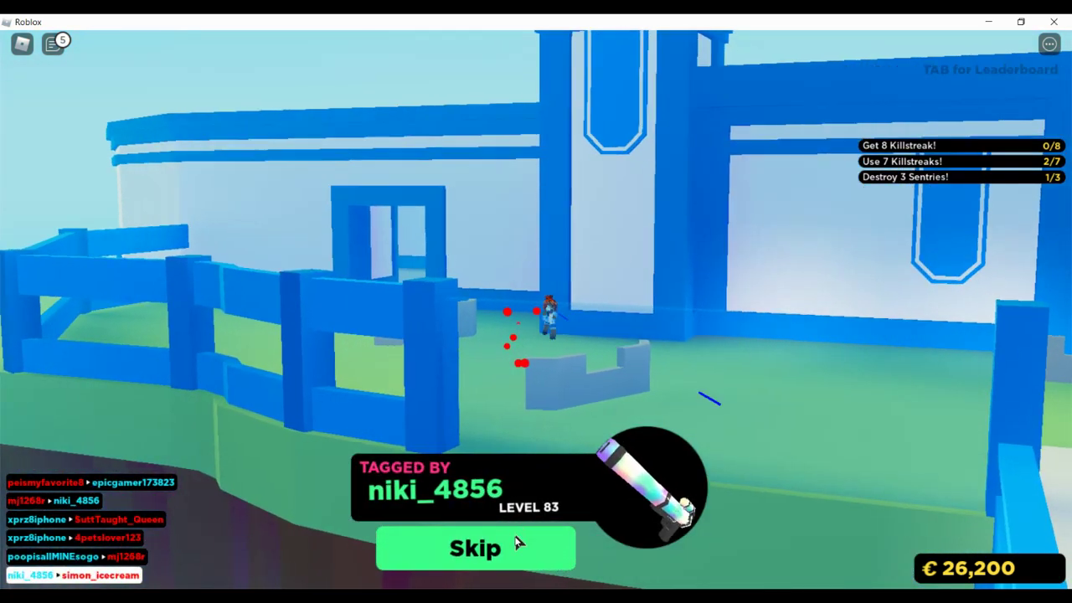
# Skip the tagged screen, redeploy, and move through the doorway along the walls.
pyautogui.click(518, 540)
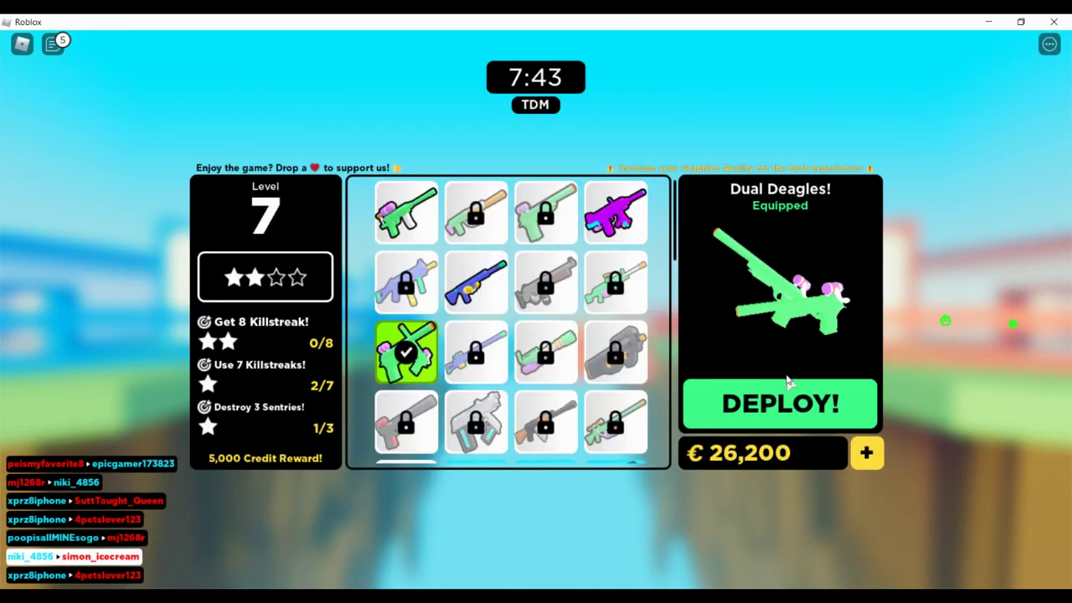
pyautogui.click(779, 403)
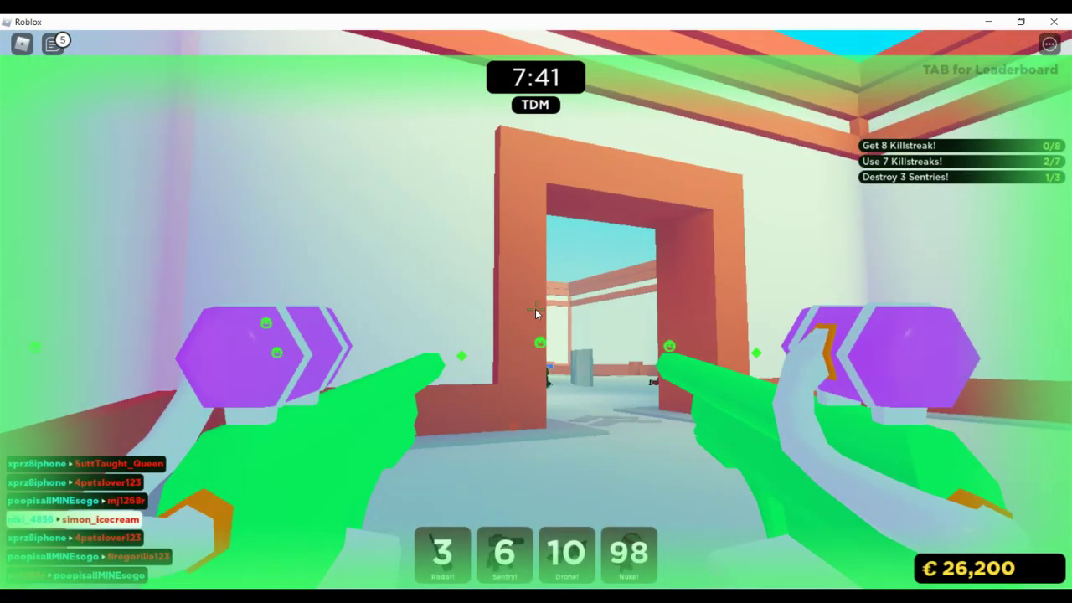
pyautogui.press('w')
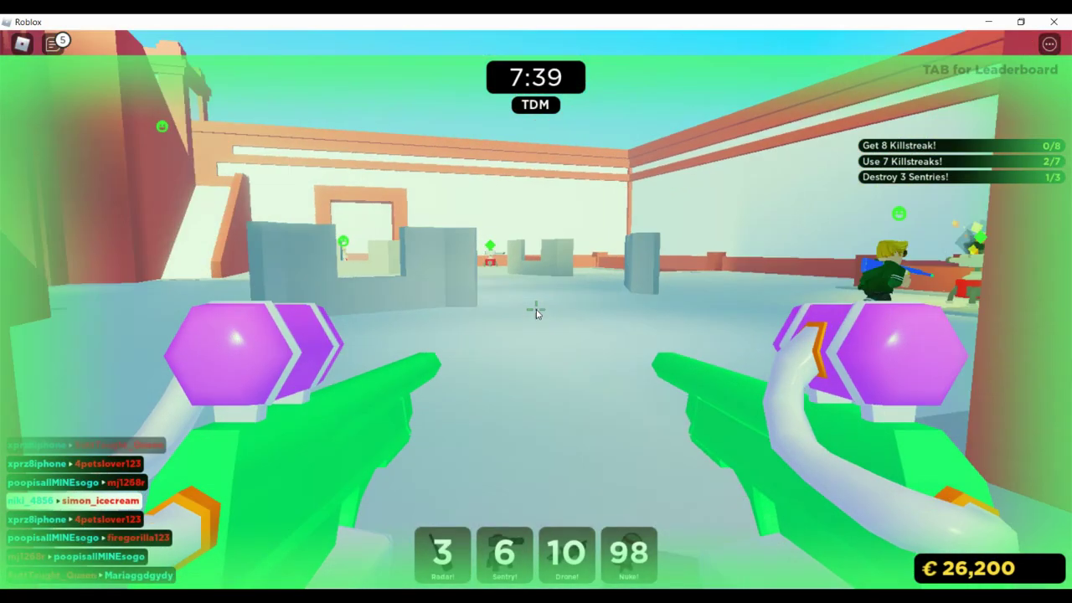
pyautogui.press('w')
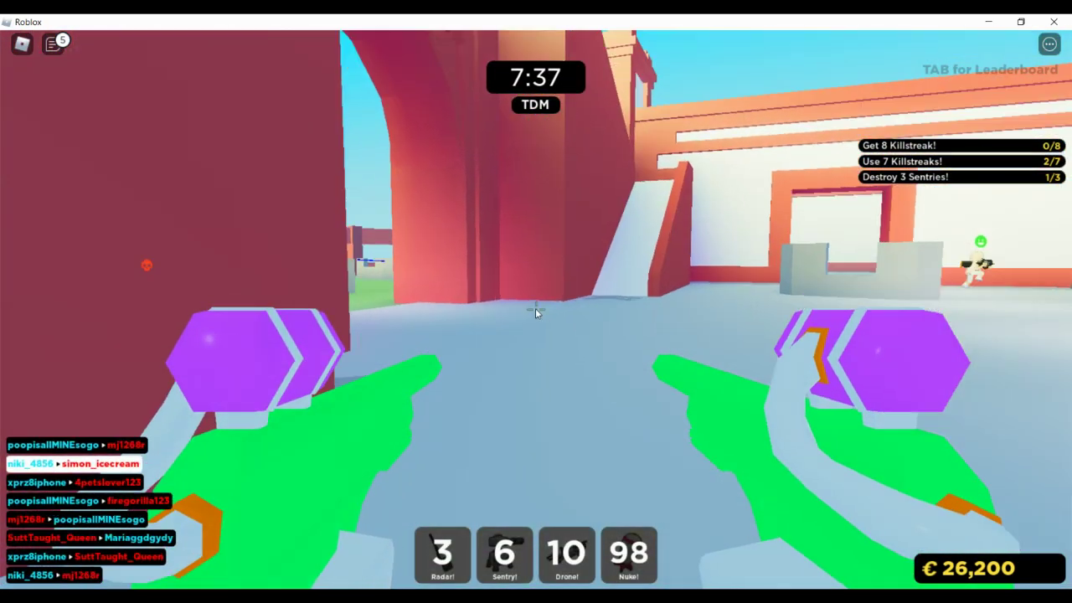
pyautogui.press('w')
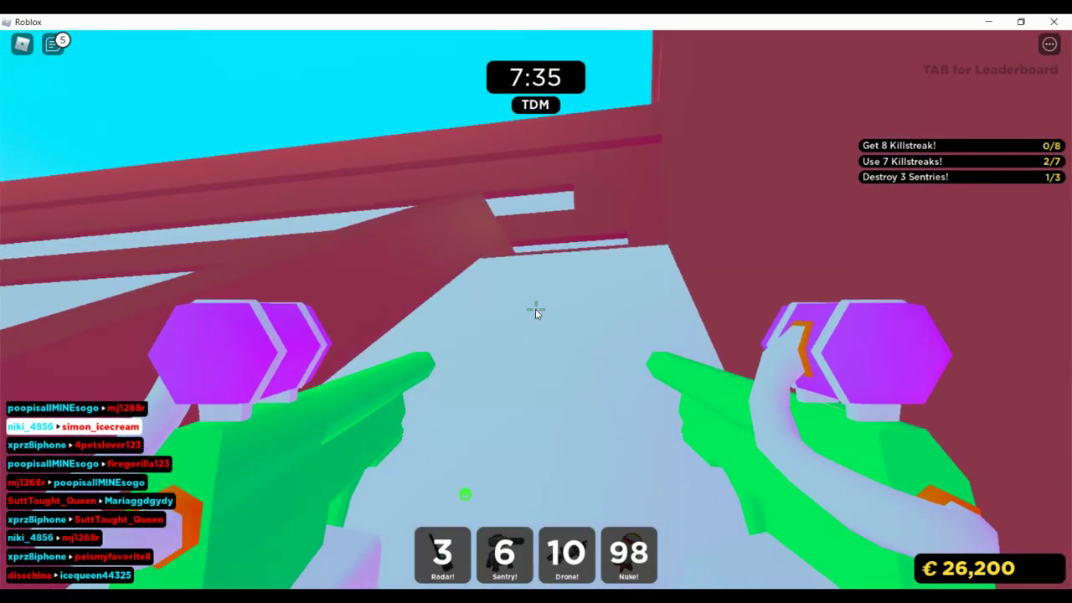
pyautogui.press('w')
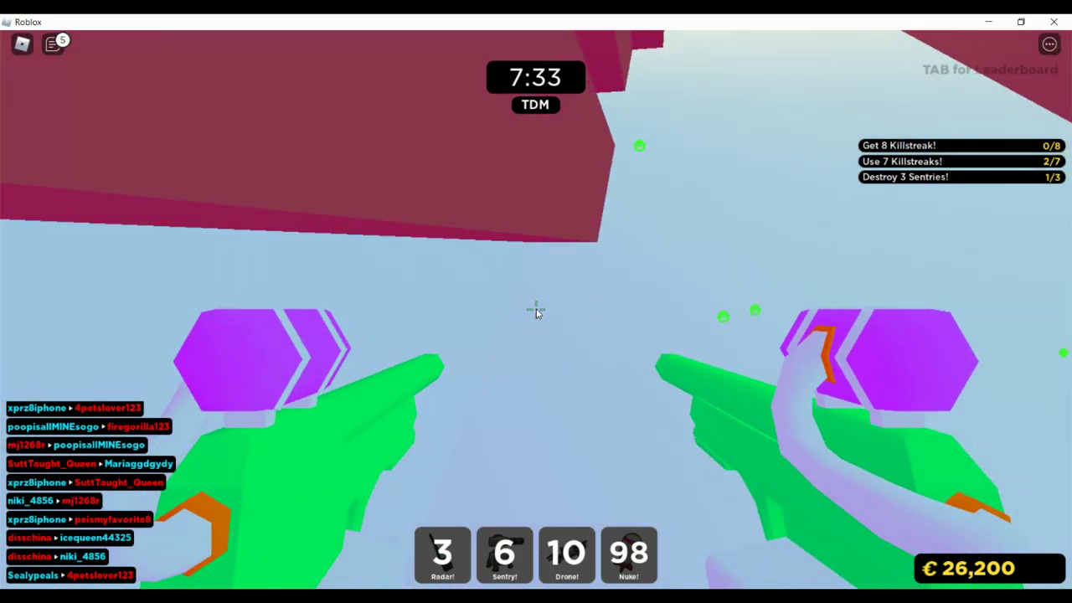
pyautogui.press('w')
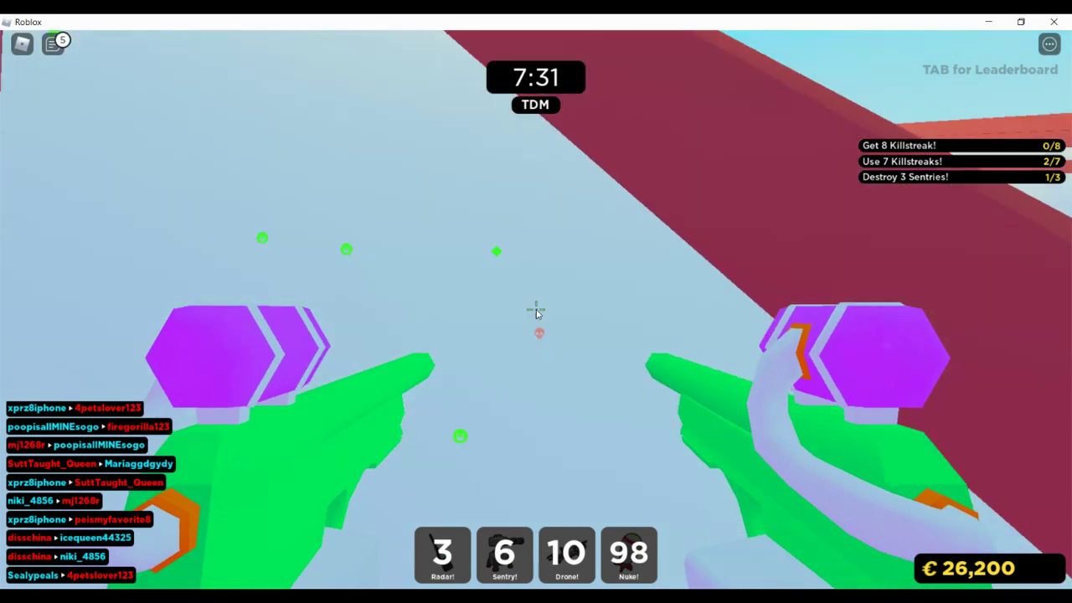
# Push along the ledge toward the opponents at the blue building and arch.
pyautogui.press('w')
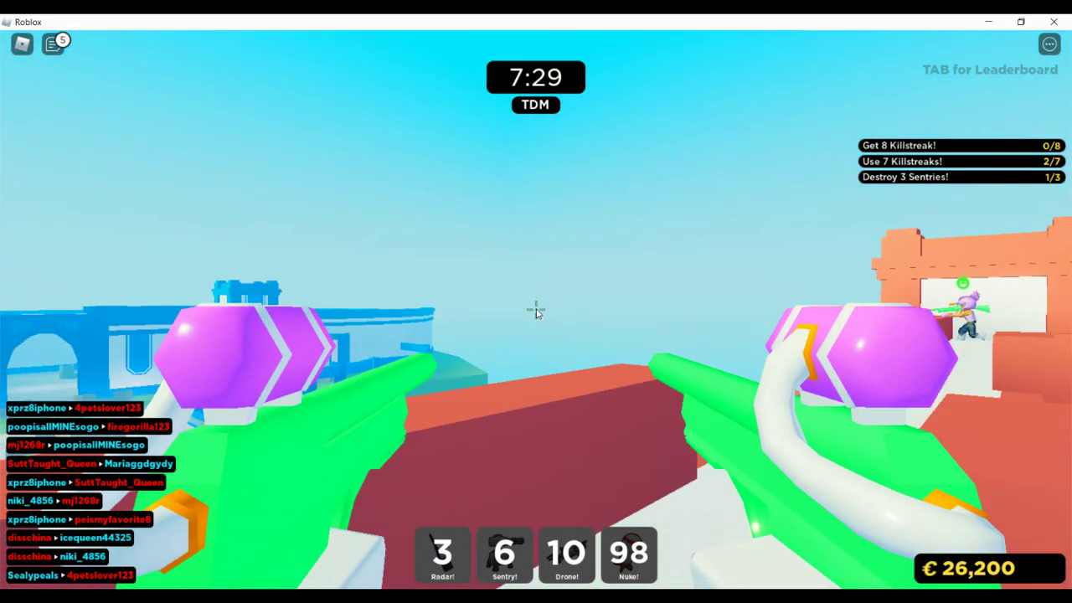
pyautogui.press('w')
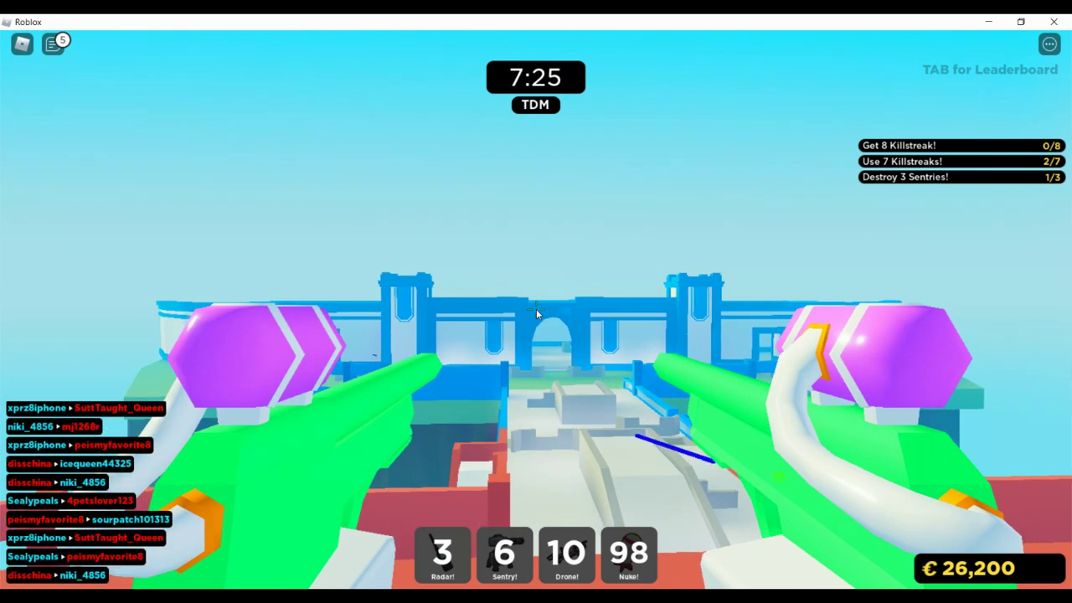
pyautogui.press('w')
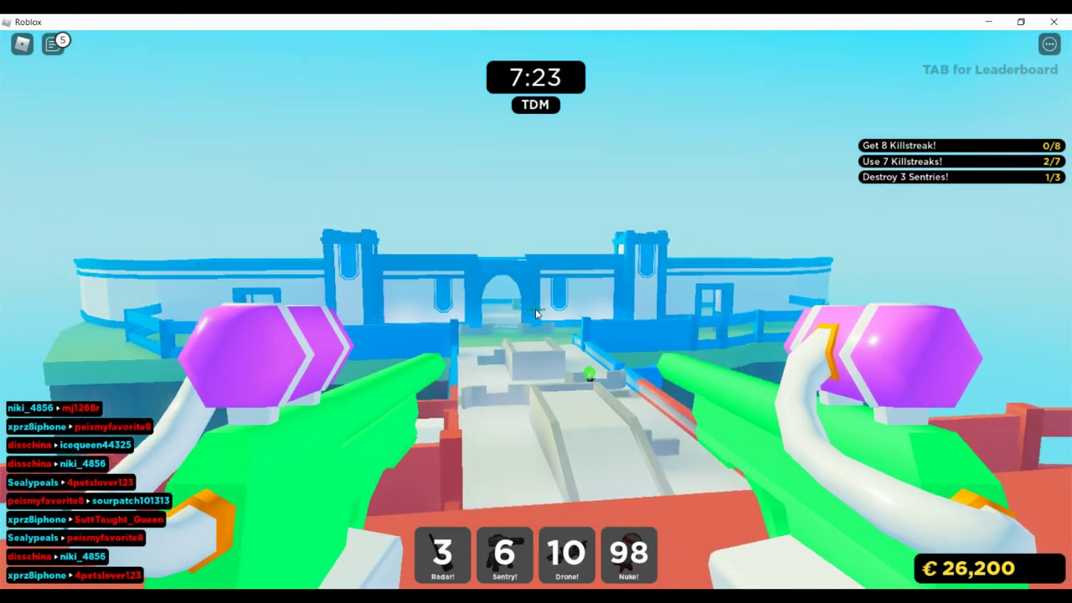
pyautogui.press('w')
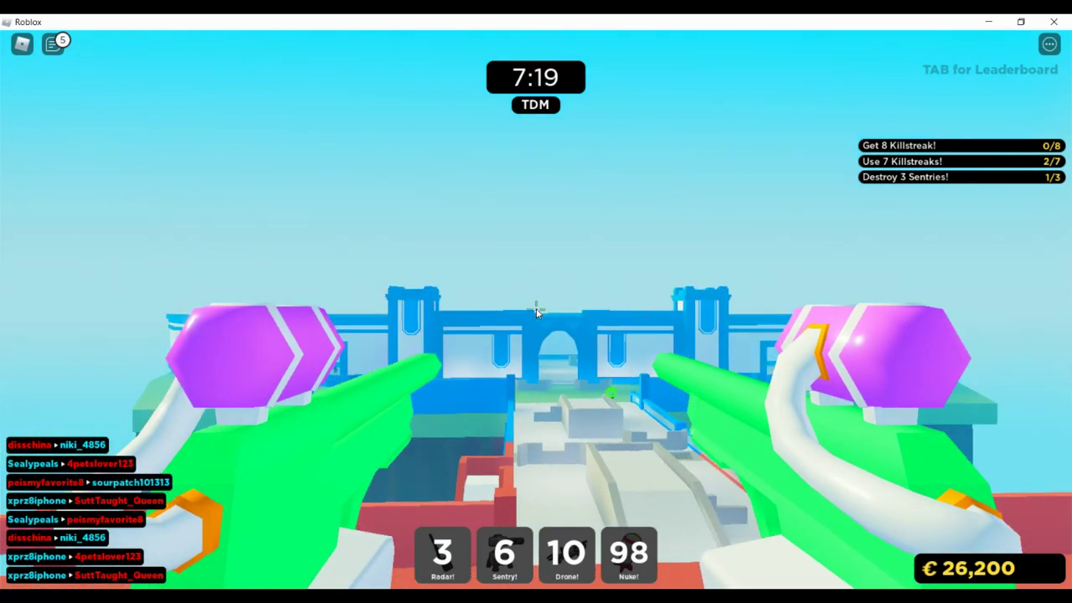
pyautogui.press('w')
pyautogui.press('w')
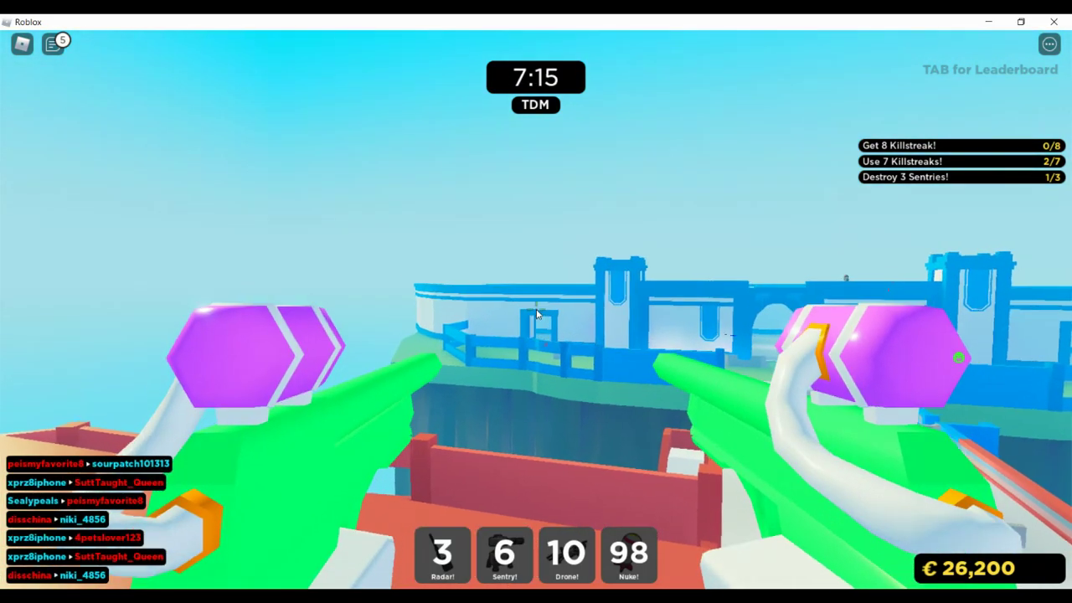
pyautogui.press('w')
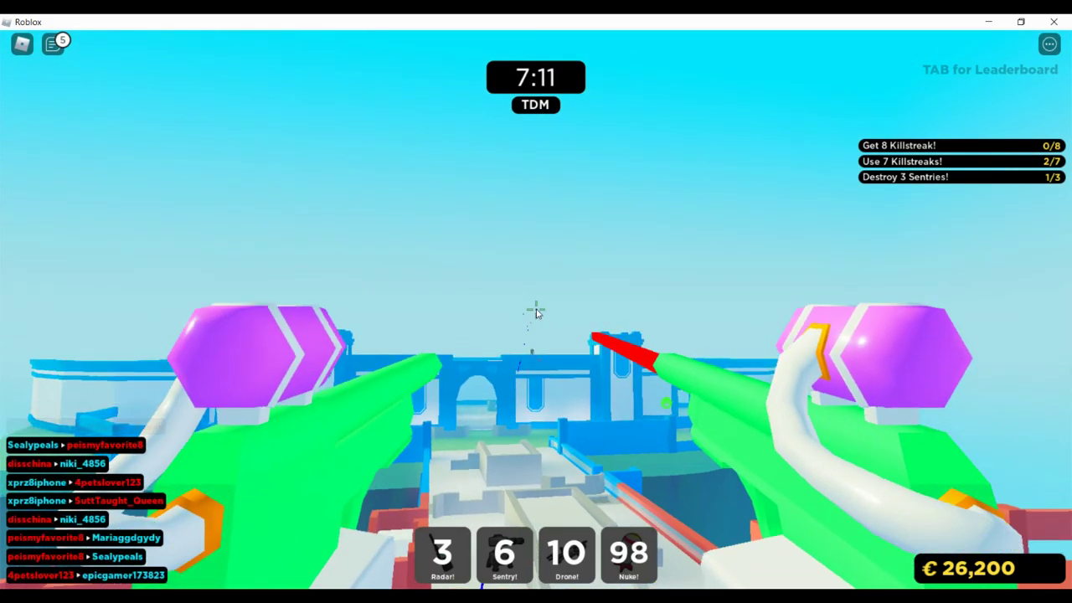
pyautogui.press('w')
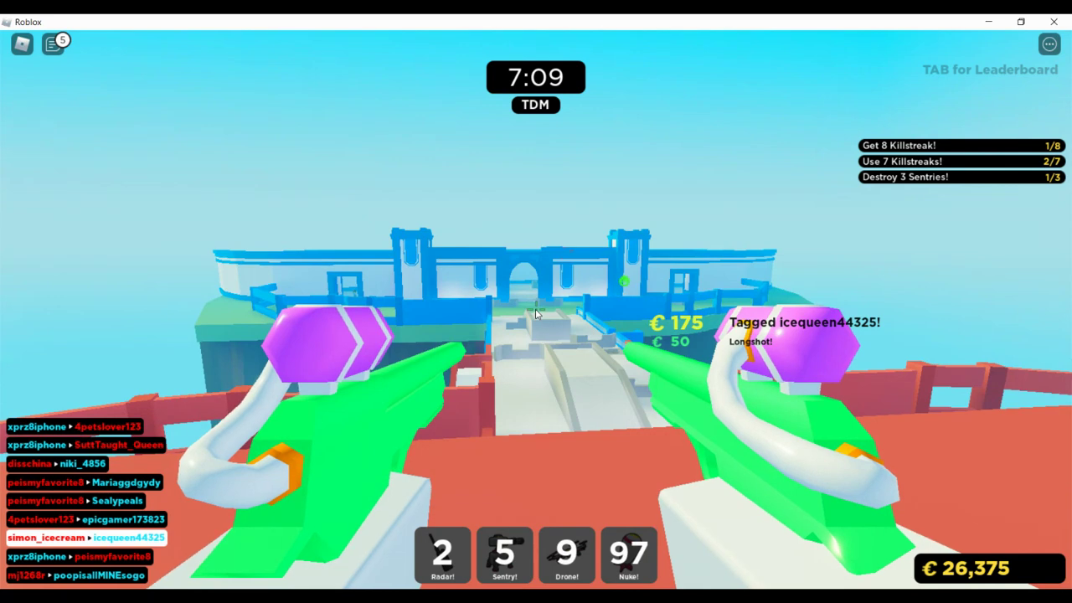
pyautogui.press('w')
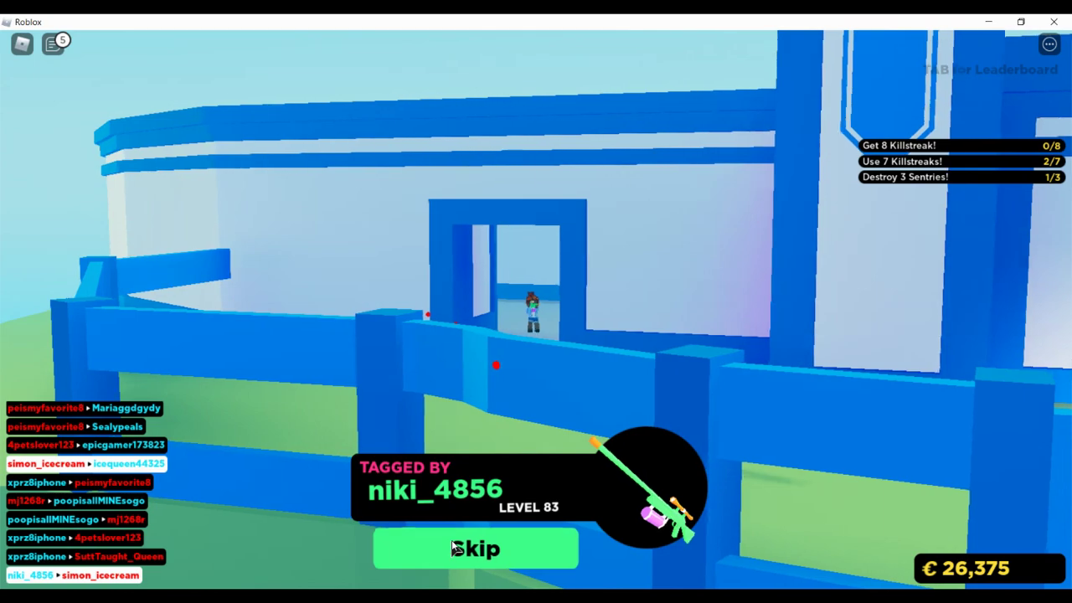
pyautogui.click(457, 548)
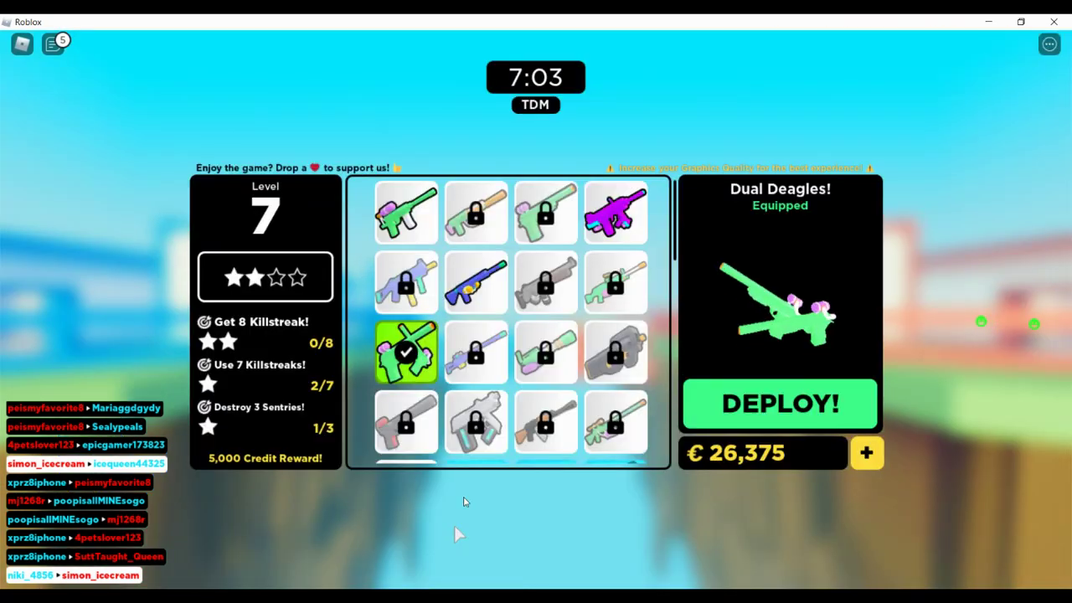
pyautogui.click(778, 404)
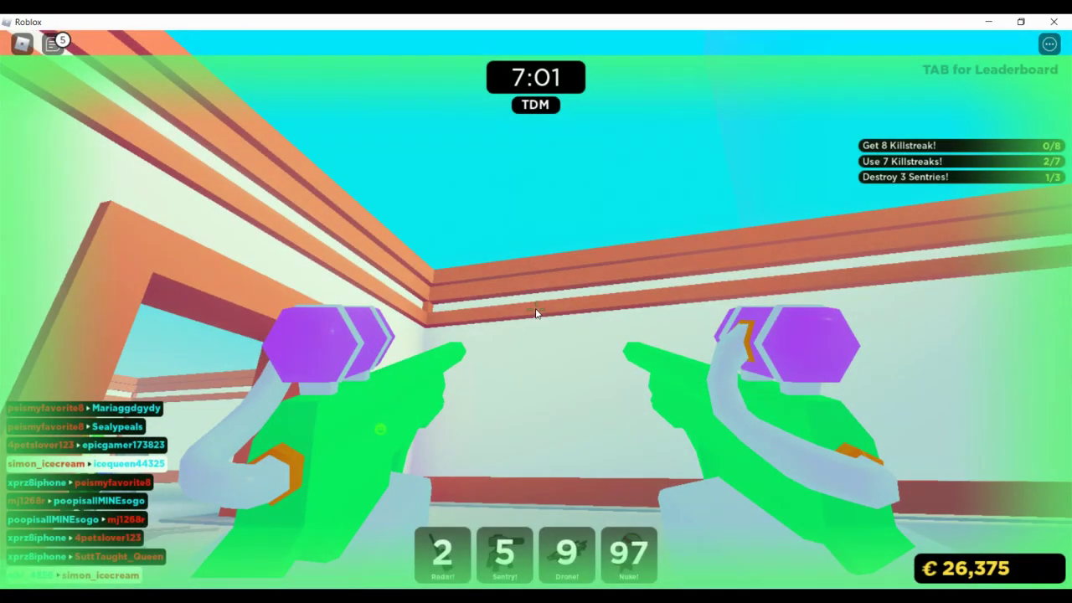
pyautogui.press('w')
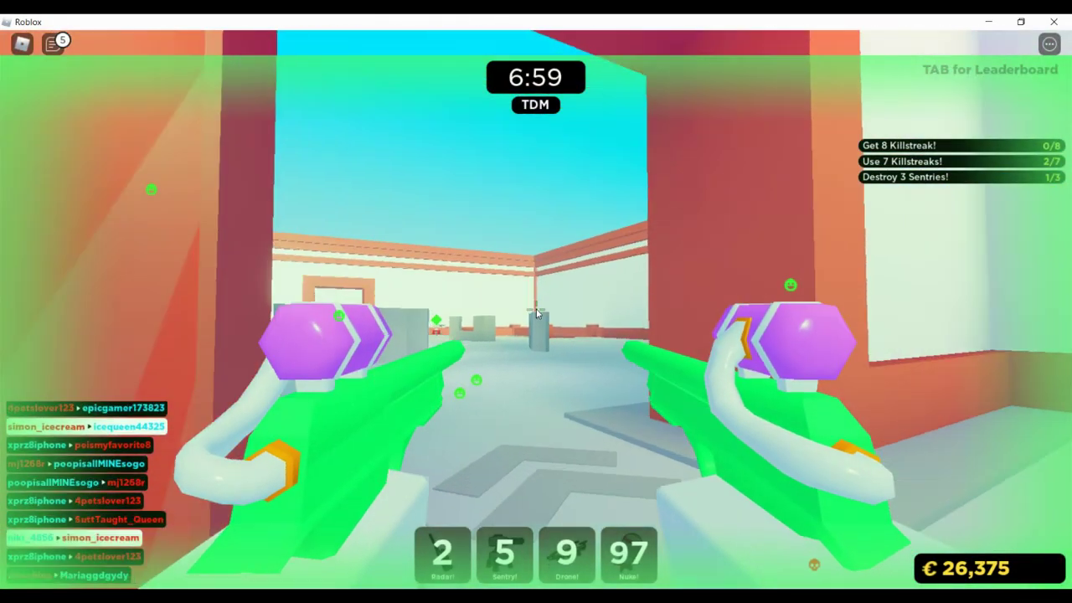
pyautogui.press('w')
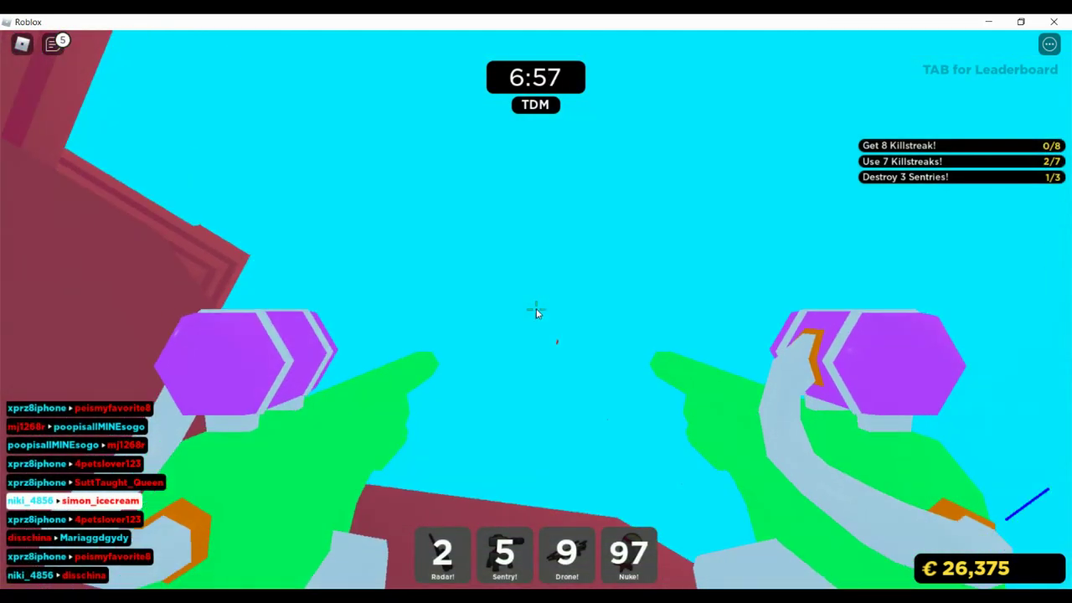
pyautogui.press('w')
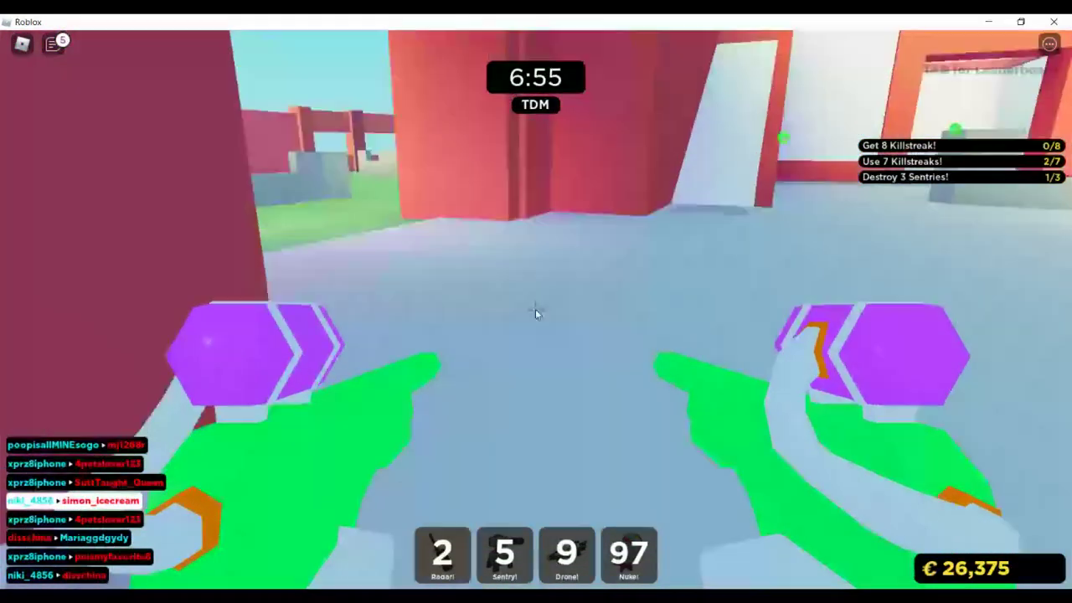
pyautogui.press('w')
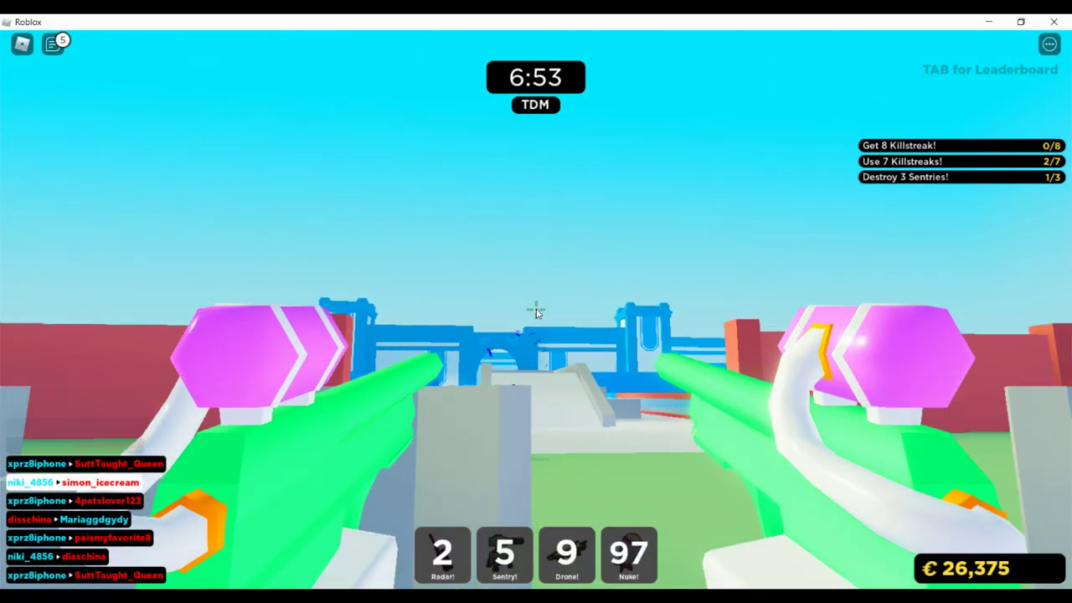
pyautogui.press('w')
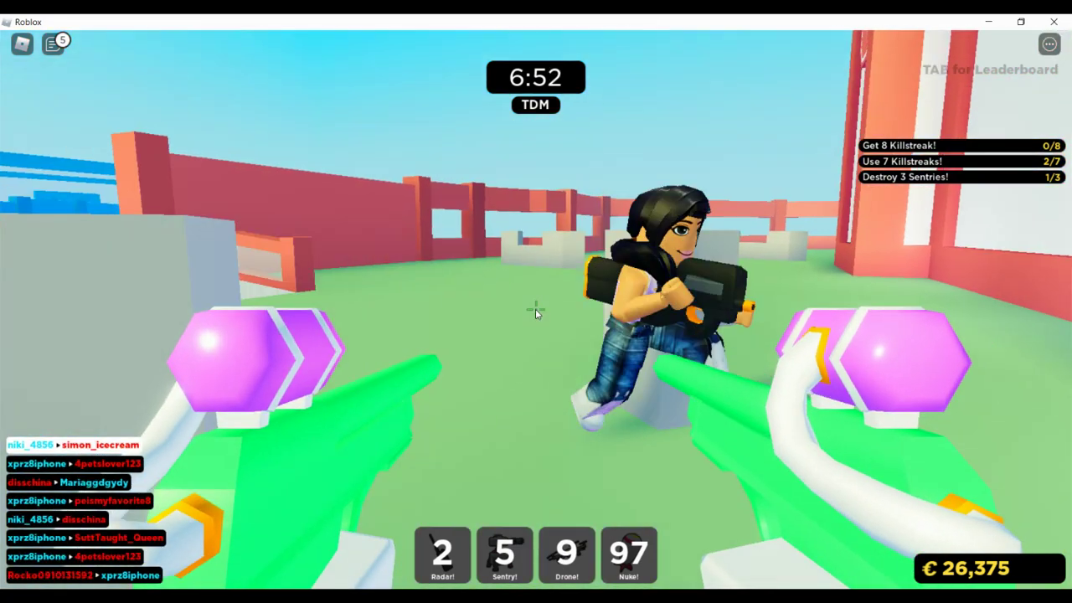
pyautogui.press('w')
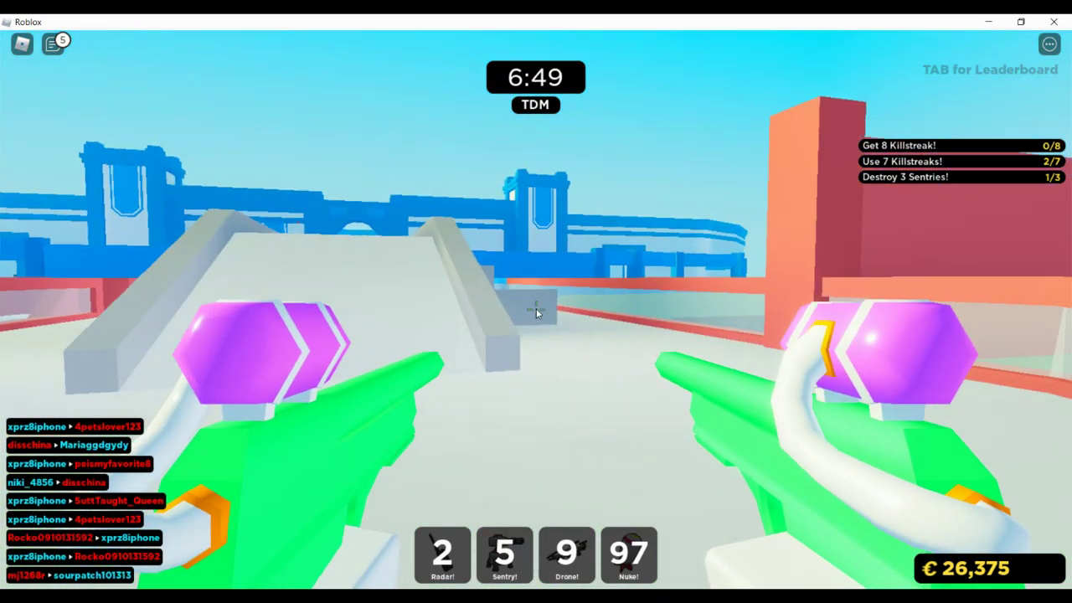
pyautogui.press('w')
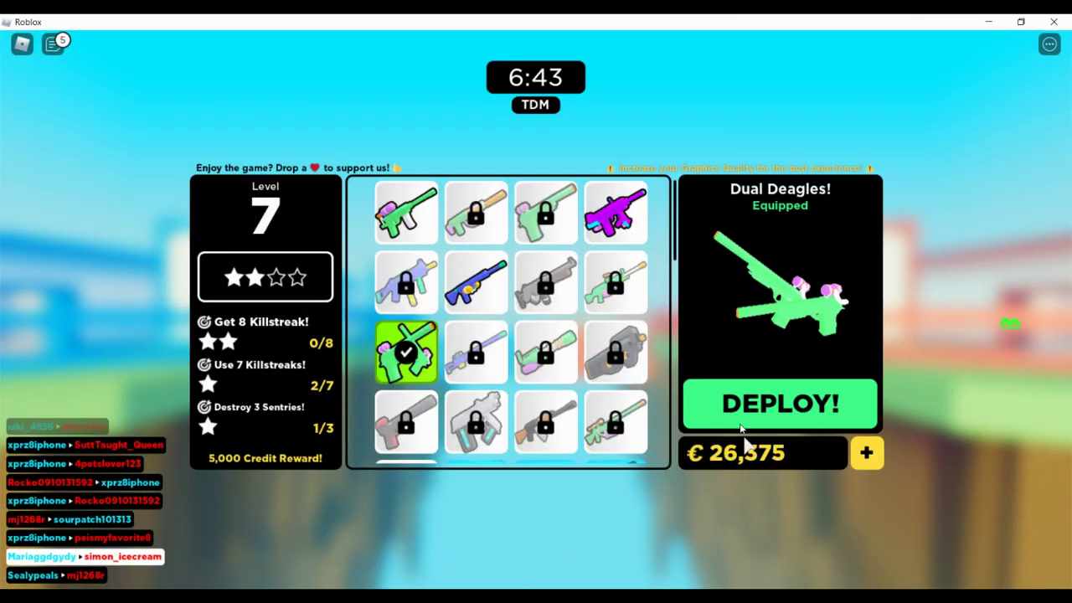
pyautogui.scroll(-2, 593, 369)
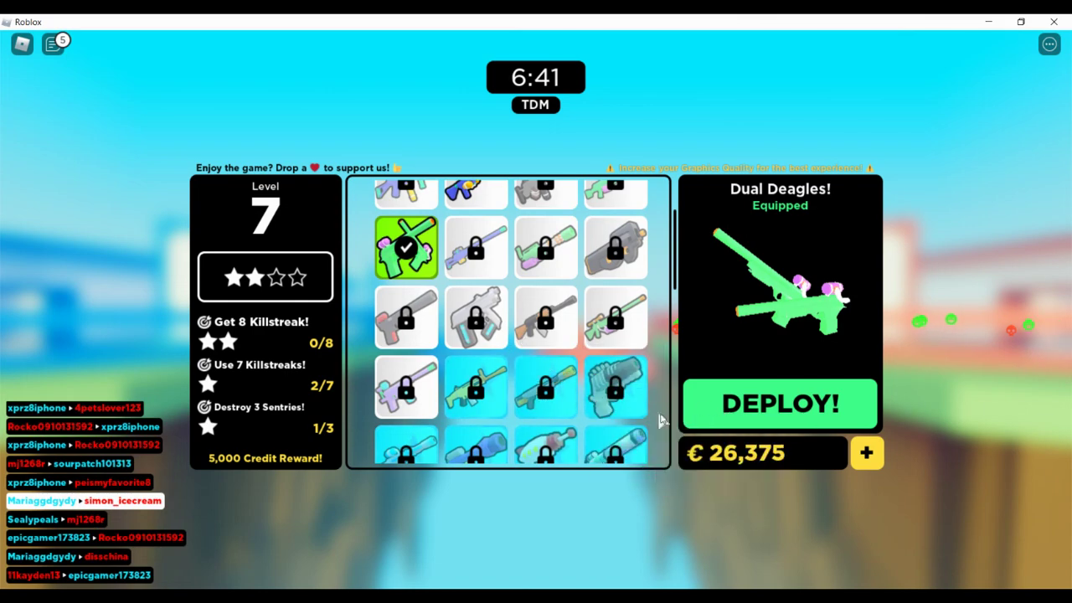
pyautogui.click(749, 410)
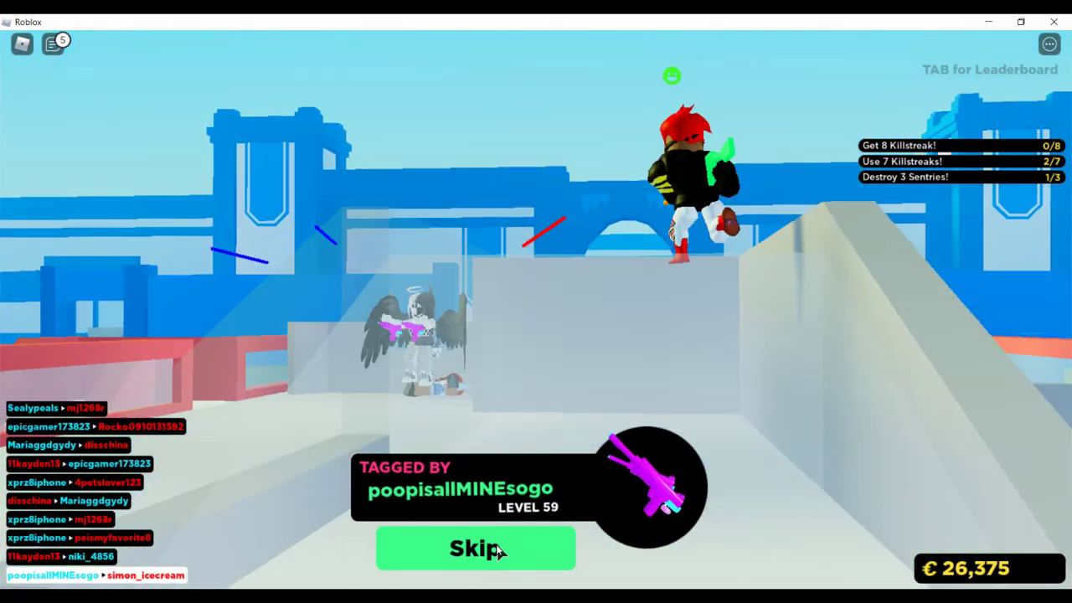
pyautogui.click(501, 551)
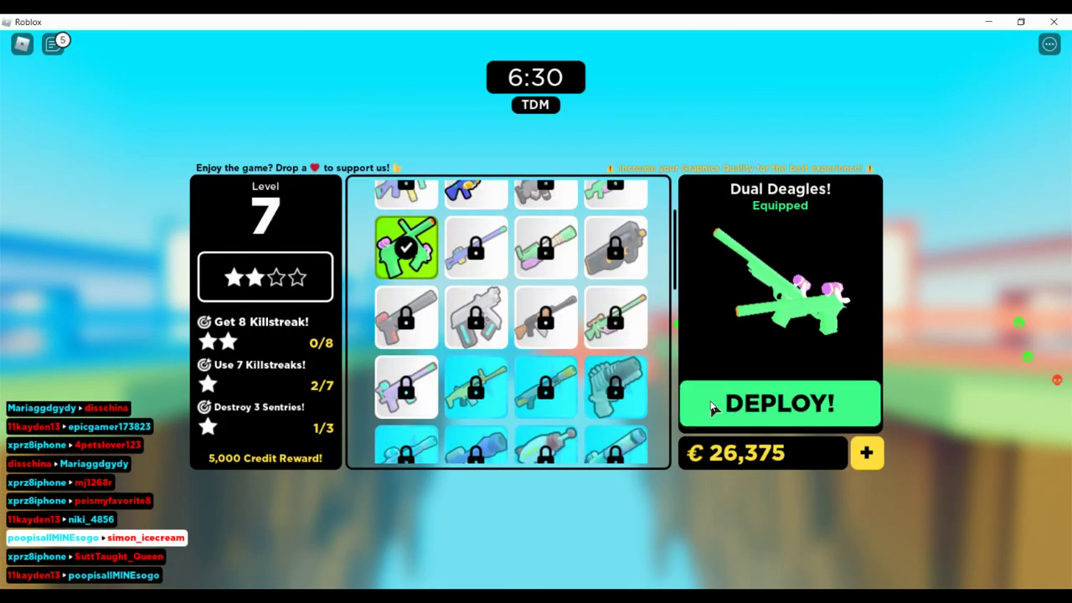
pyautogui.click(779, 404)
pyautogui.press('w')
pyautogui.press('w')
pyautogui.press('w')
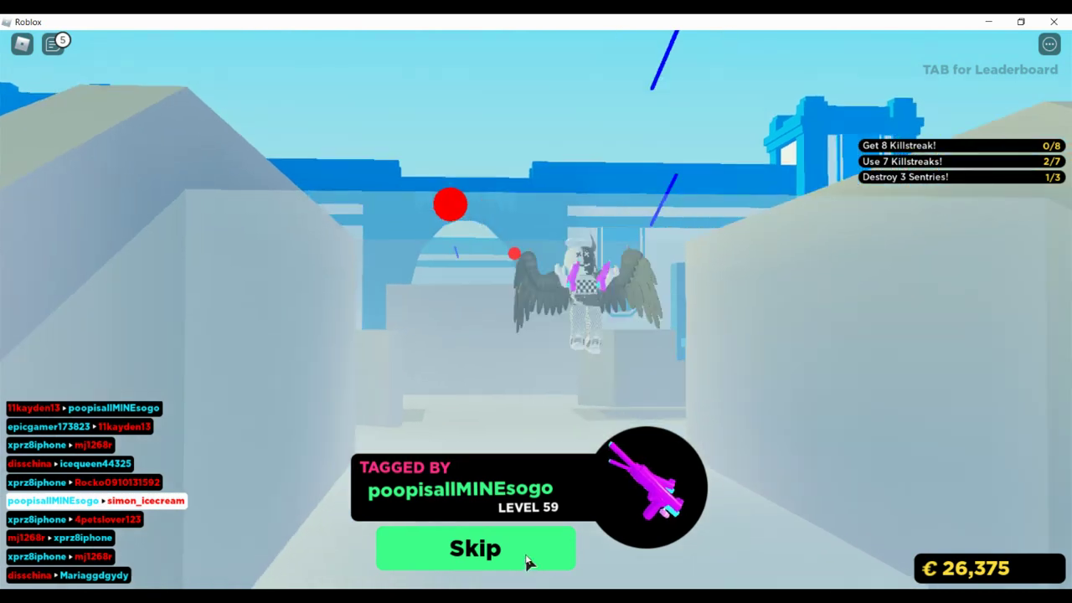
pyautogui.click(524, 540)
pyautogui.click(779, 405)
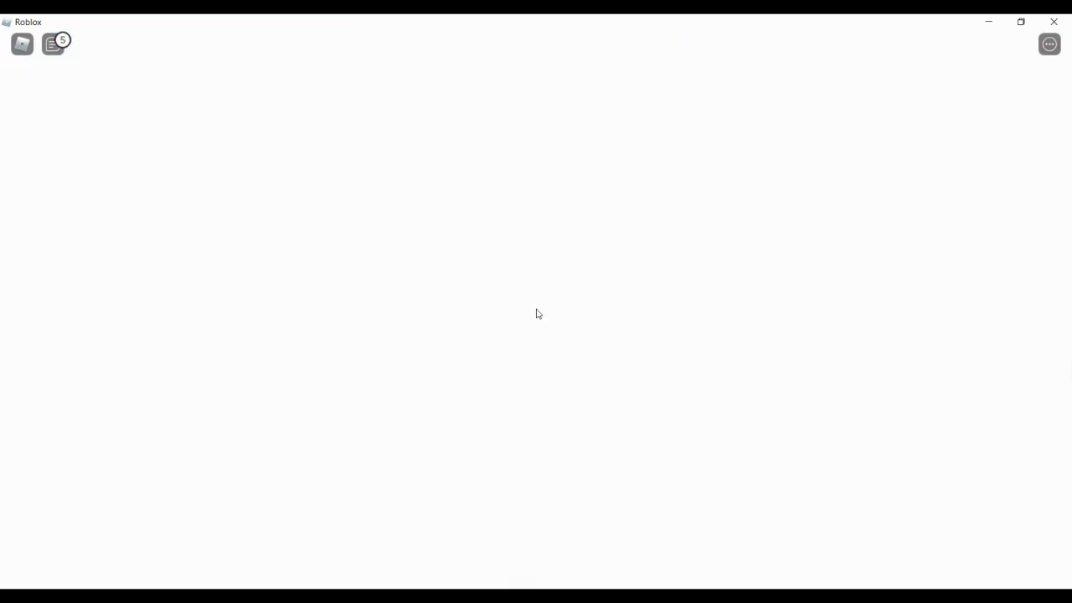
pyautogui.press('w')
pyautogui.press('w')
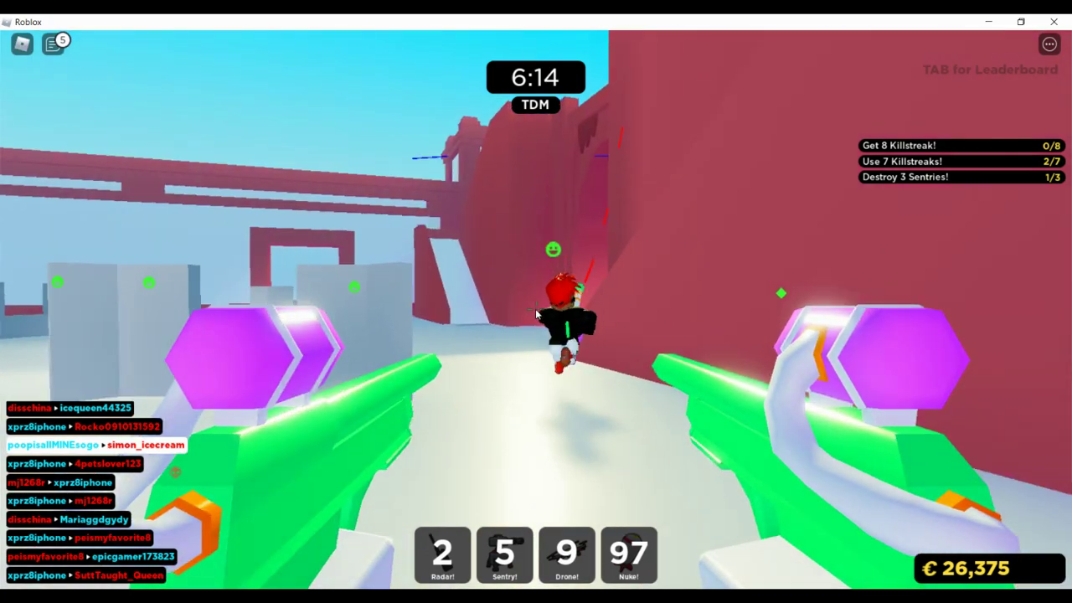
pyautogui.press('w')
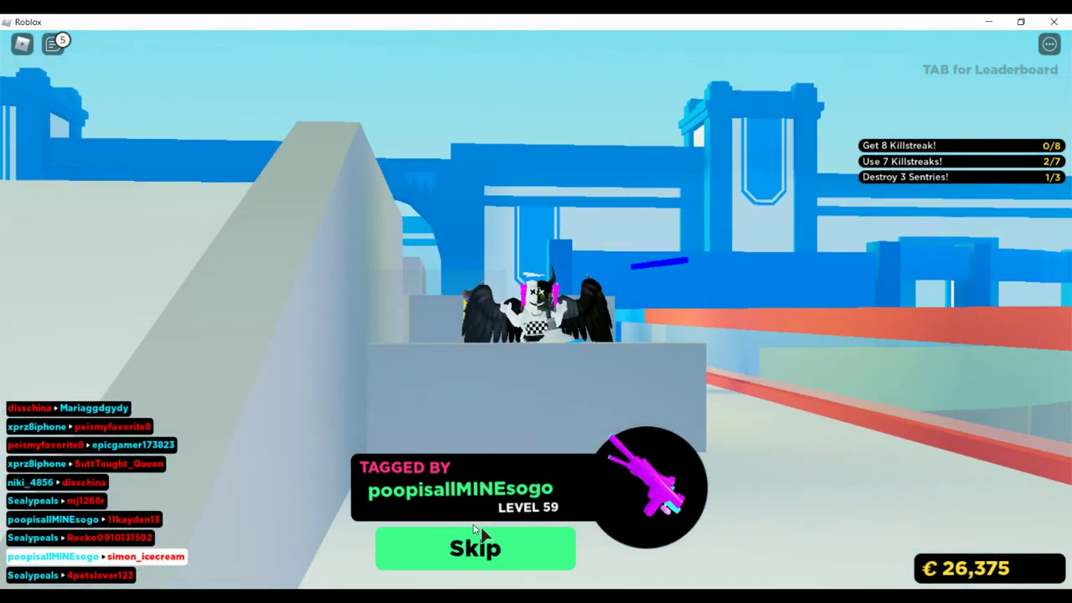
# Redeploy with Dual Deagles, walk out through the archway, then skip and redeploy after another tag.
pyautogui.click(476, 546)
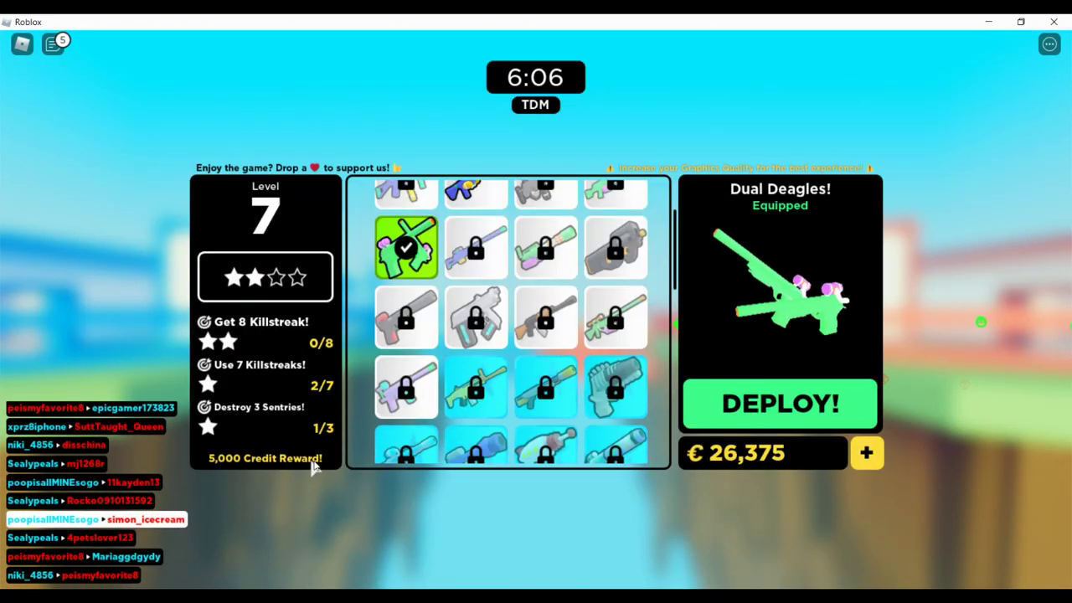
pyautogui.click(817, 419)
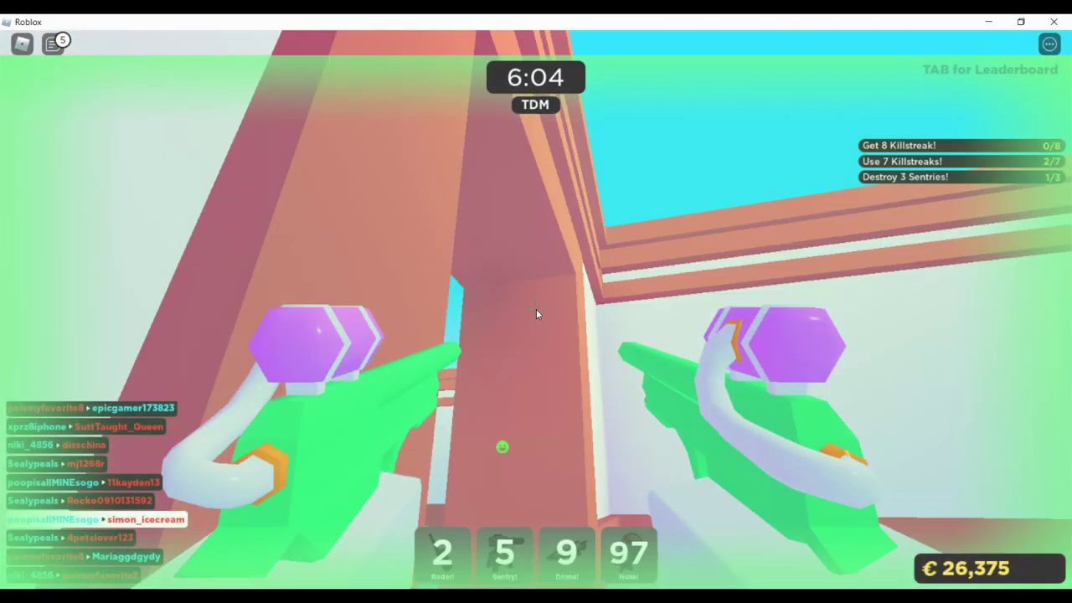
pyautogui.press('w')
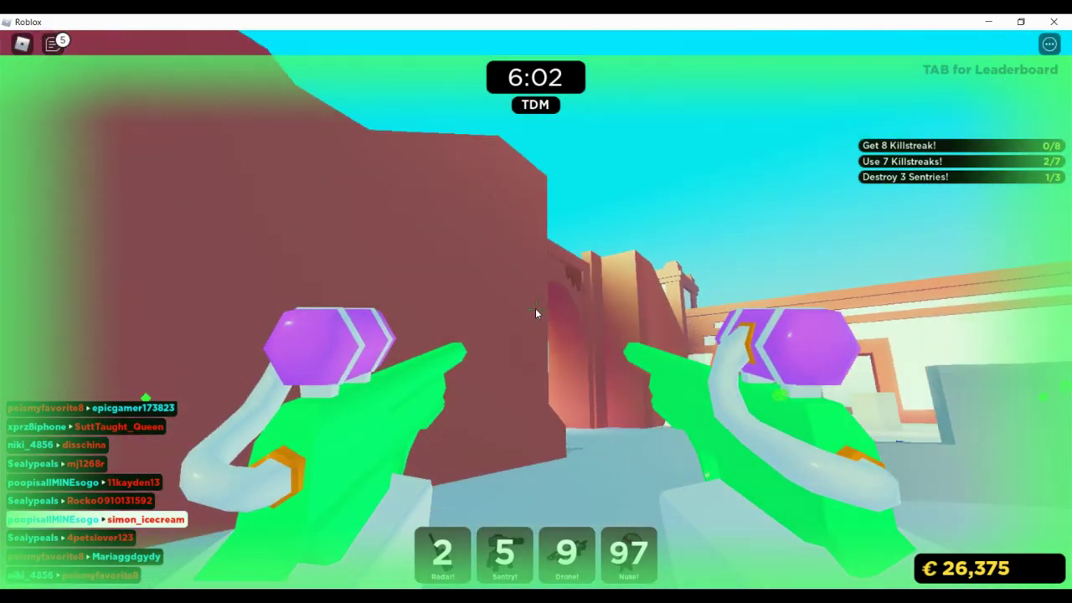
pyautogui.press('w')
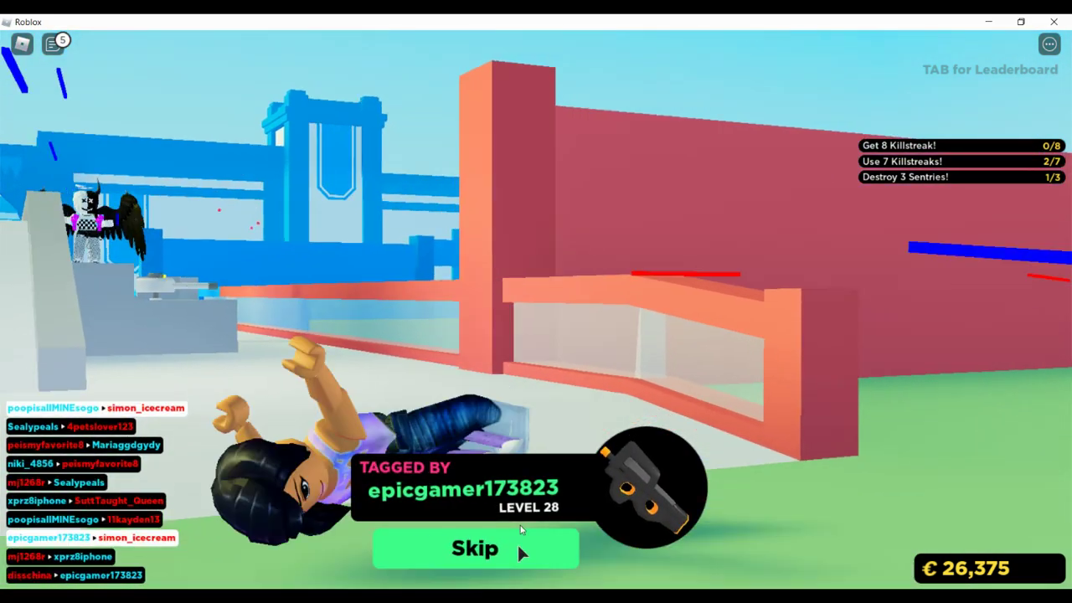
pyautogui.click(516, 551)
pyautogui.click(750, 416)
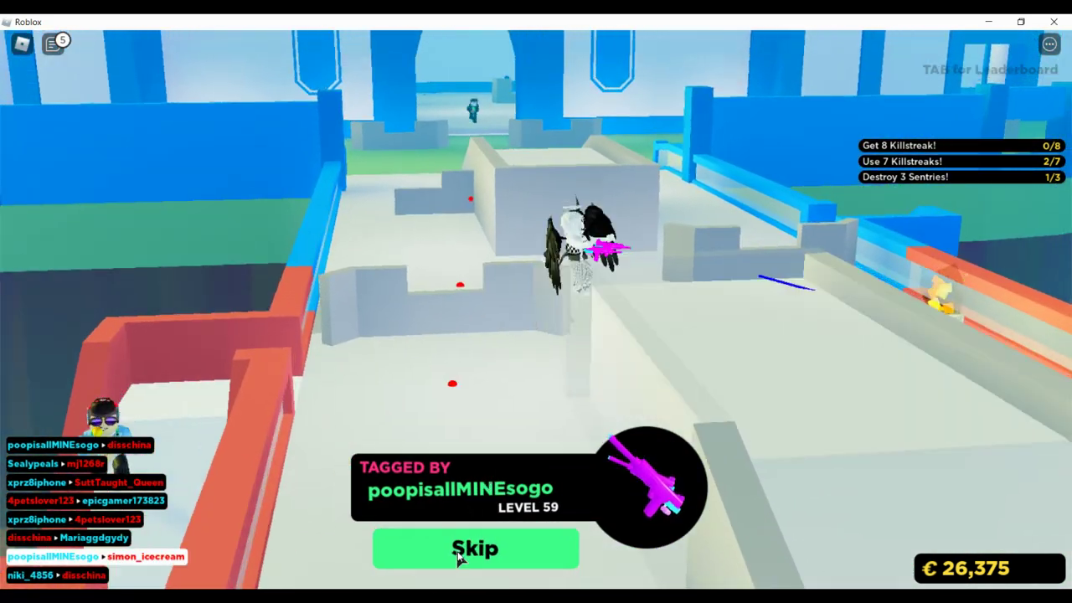
# Redeploy with Dual Deagles, walk through the red building, and skip the replay once tagged.
pyautogui.click(469, 548)
pyautogui.click(728, 403)
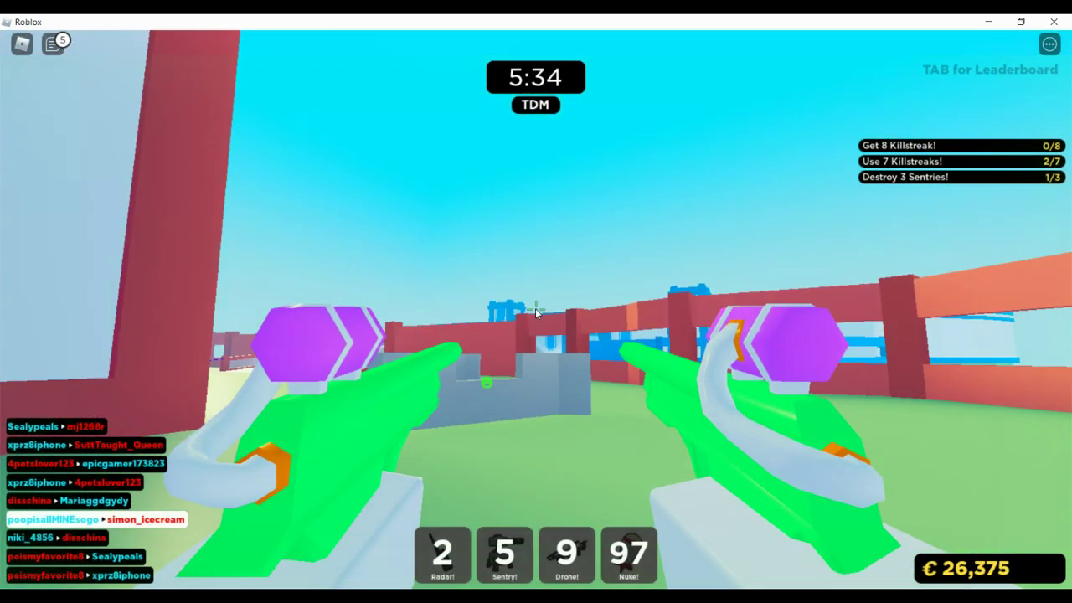
pyautogui.press('w')
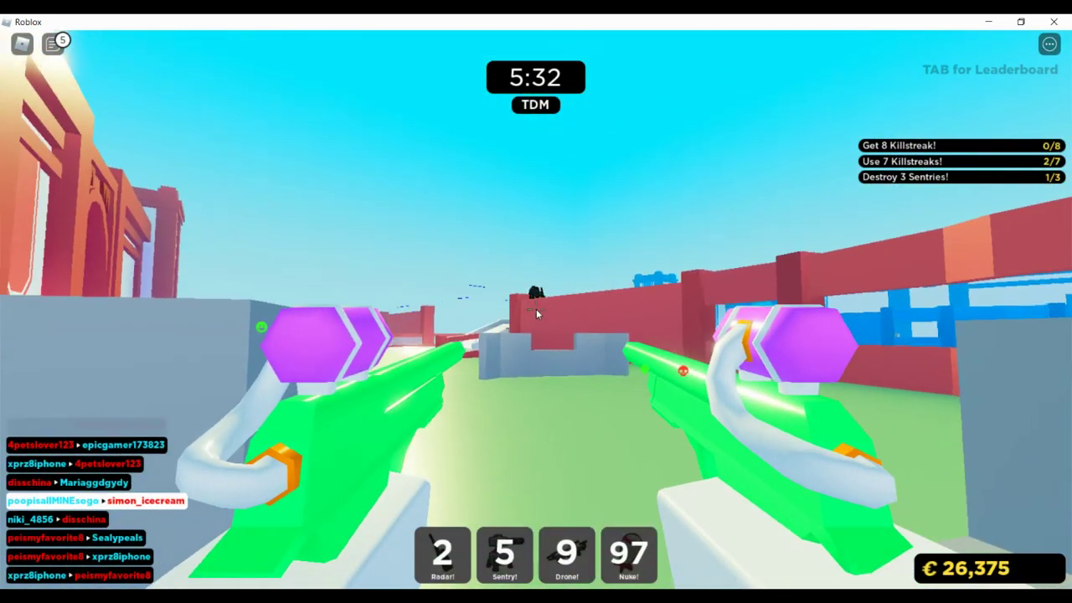
pyautogui.press('w')
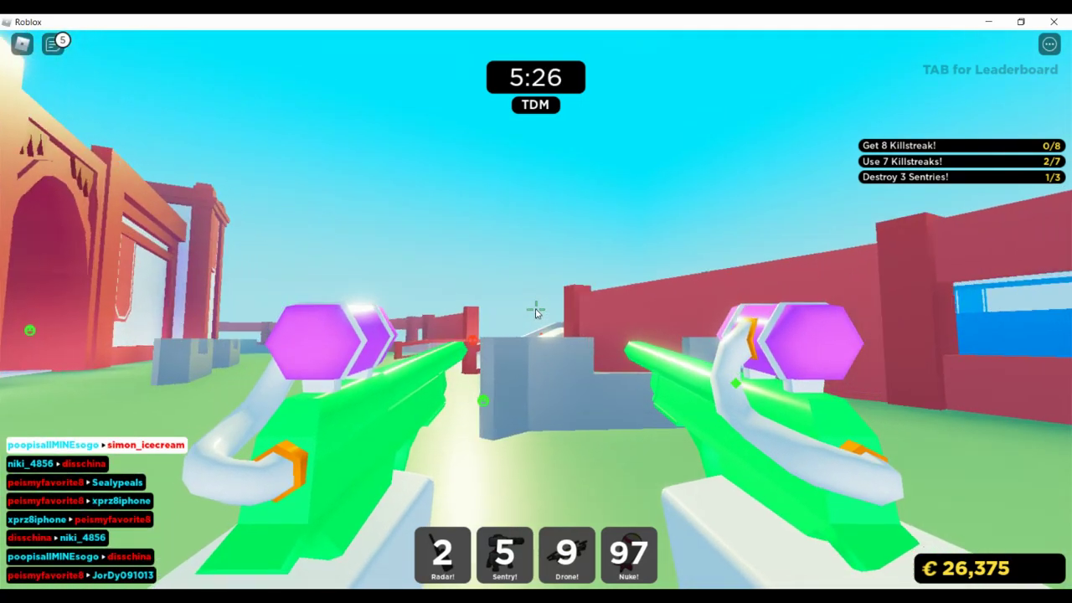
pyautogui.press('w')
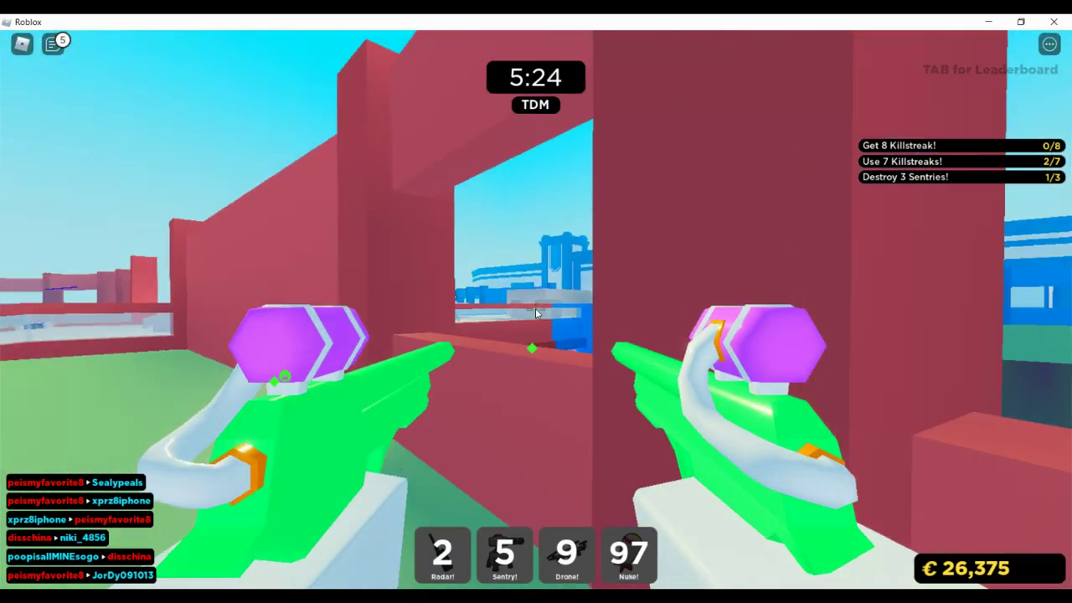
pyautogui.press('w')
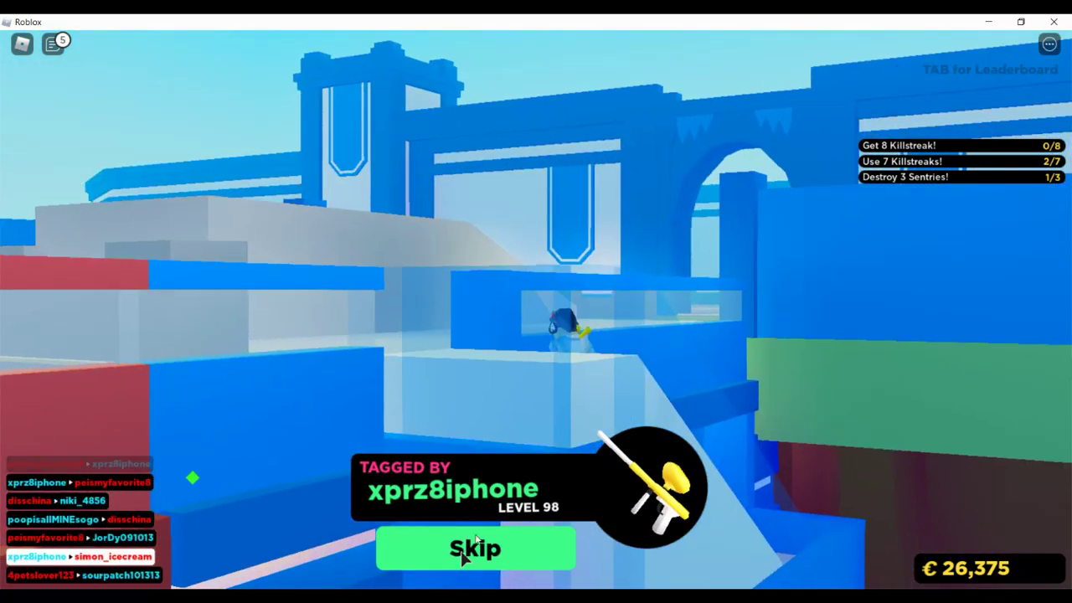
pyautogui.click(475, 548)
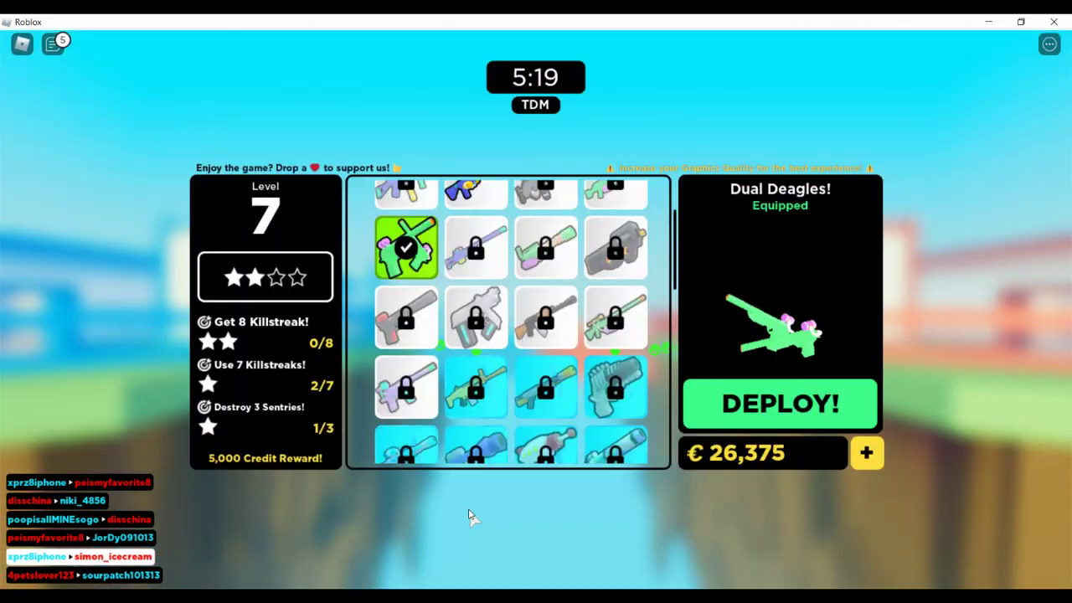
# Redeploy, move around the red wall into the open area, and skip the replay after dying.
pyautogui.click(873, 412)
pyautogui.press('w')
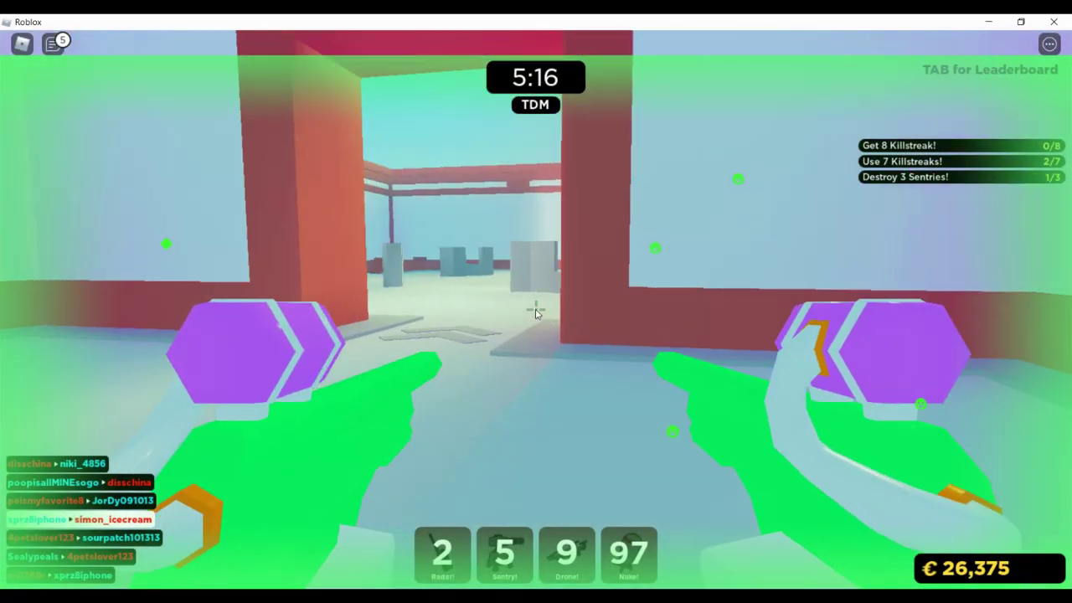
pyautogui.press('w')
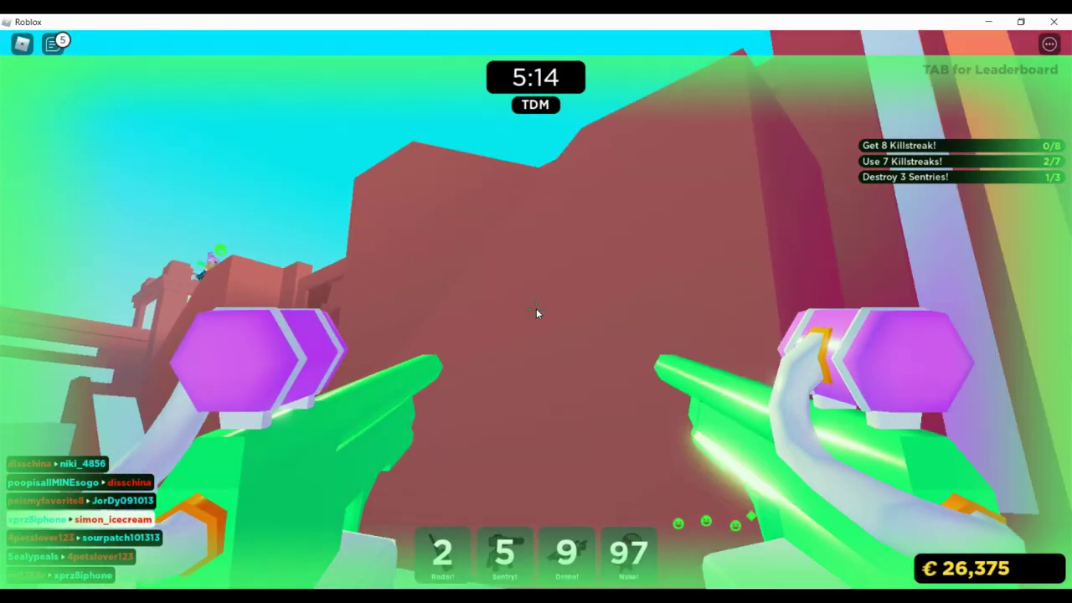
pyautogui.press('w')
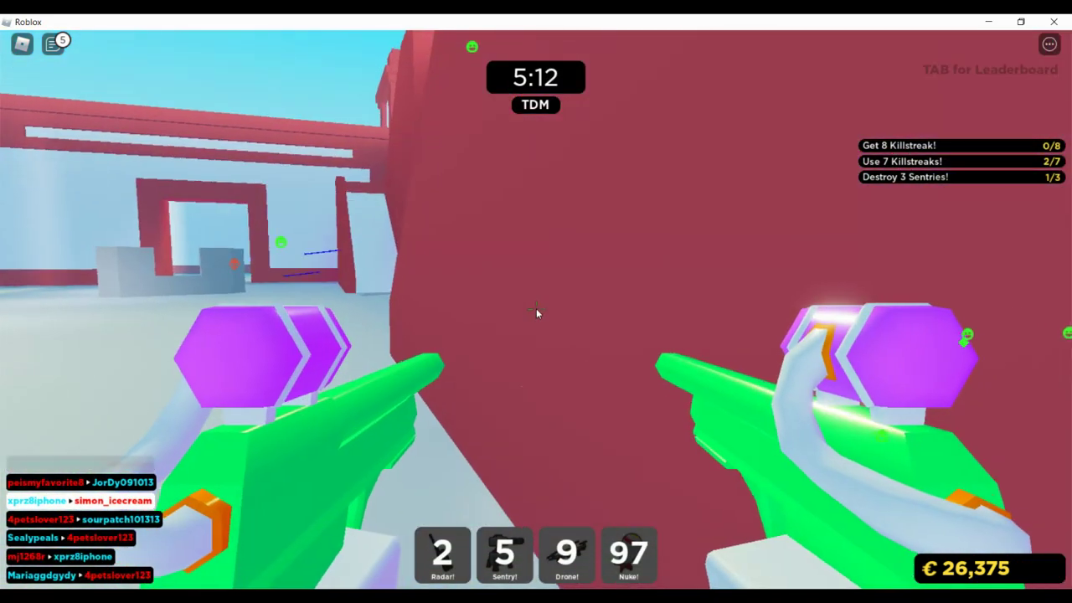
pyautogui.press('w')
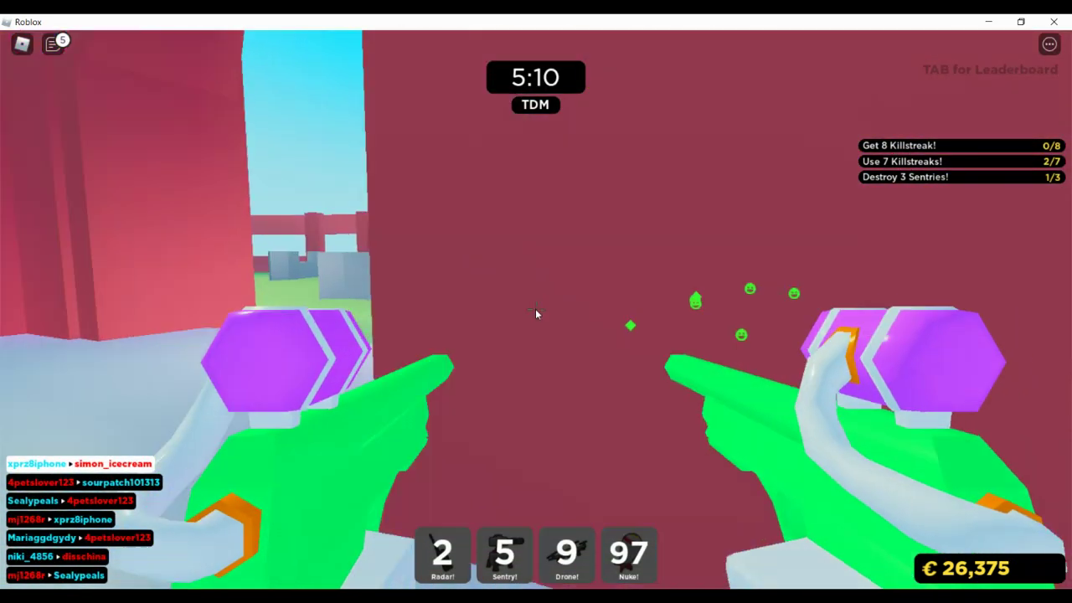
pyautogui.press('w')
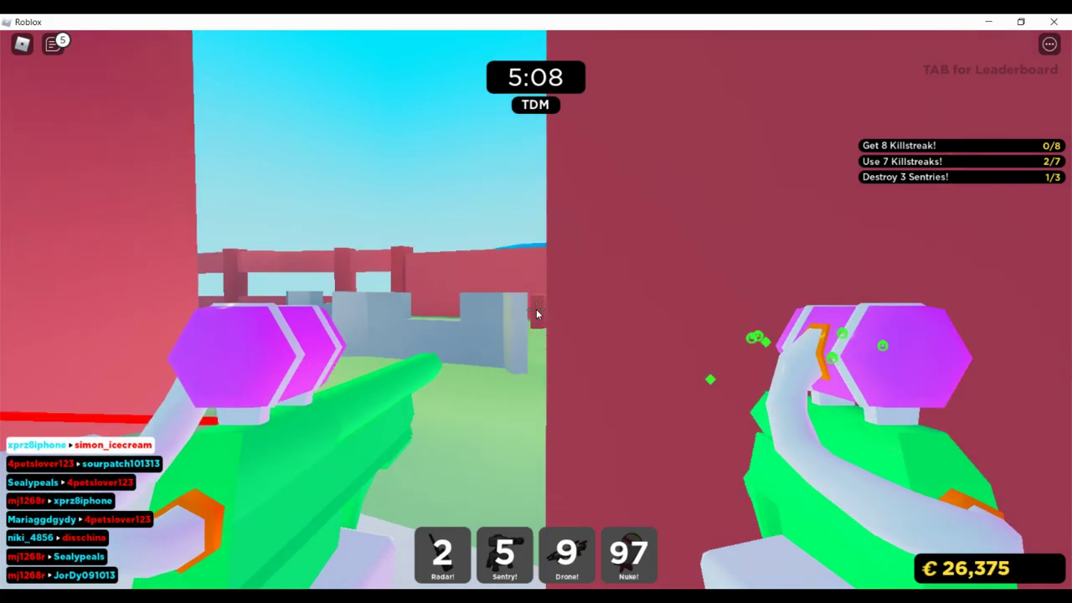
pyautogui.press('w')
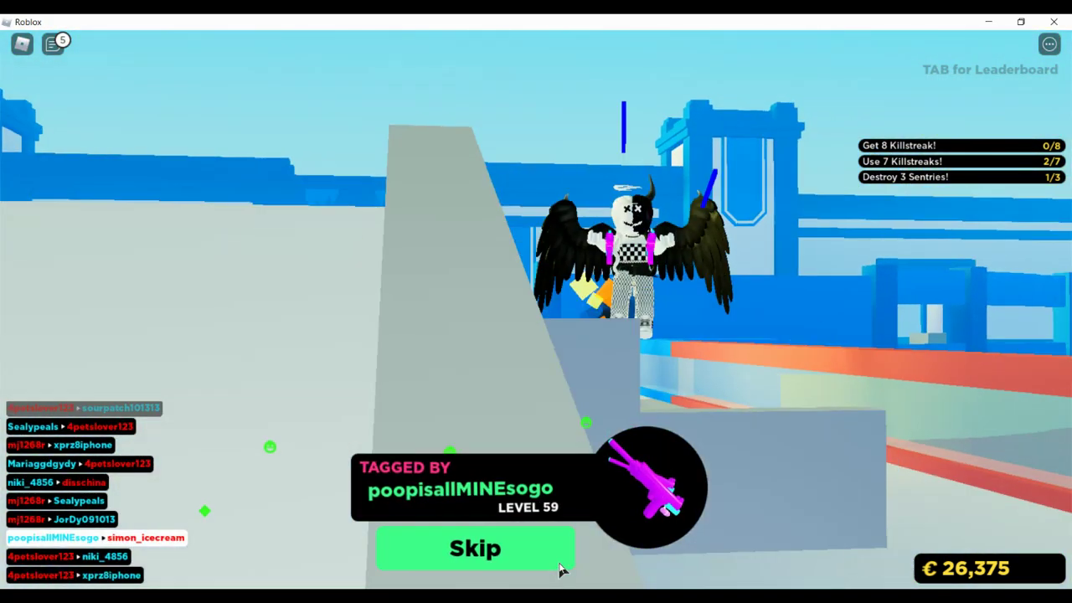
pyautogui.click(562, 569)
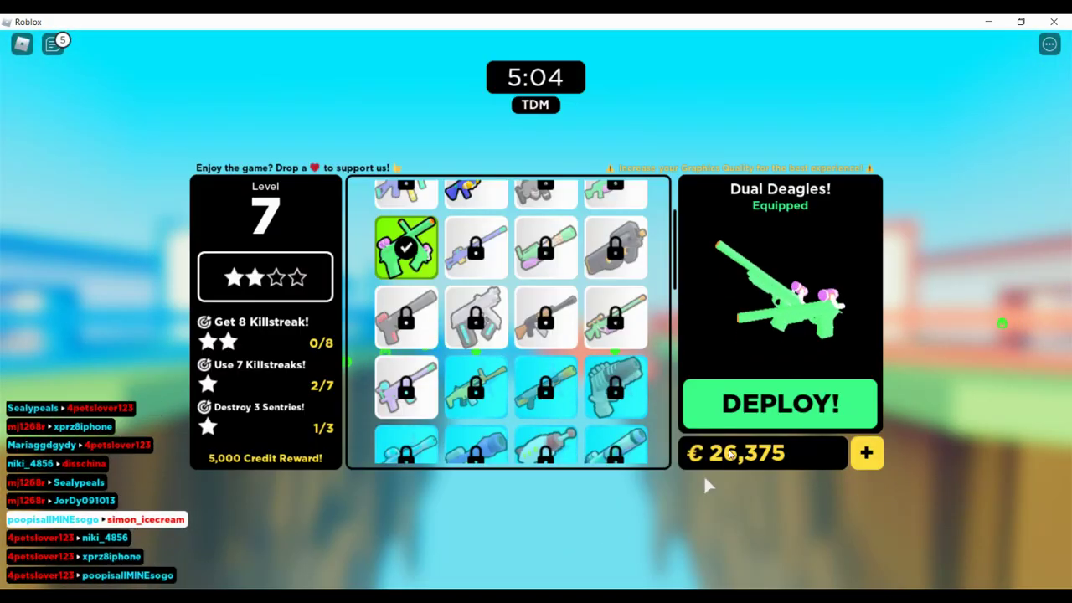
# Redeploy, approach the enemy sentry, and skip the replay after being tagged.
pyautogui.click(779, 404)
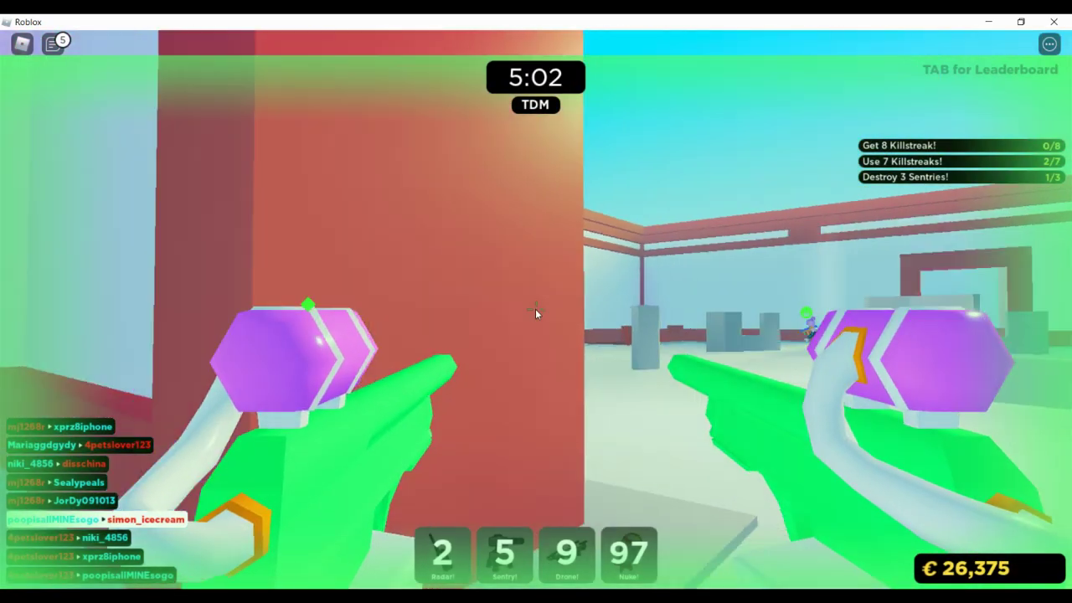
pyautogui.press('w')
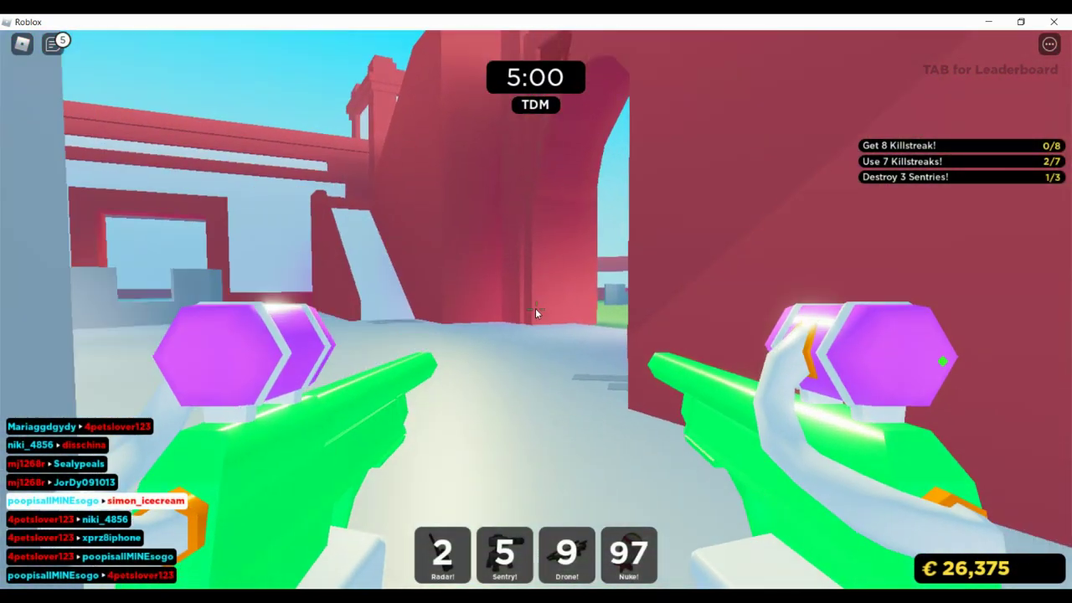
pyautogui.press('w')
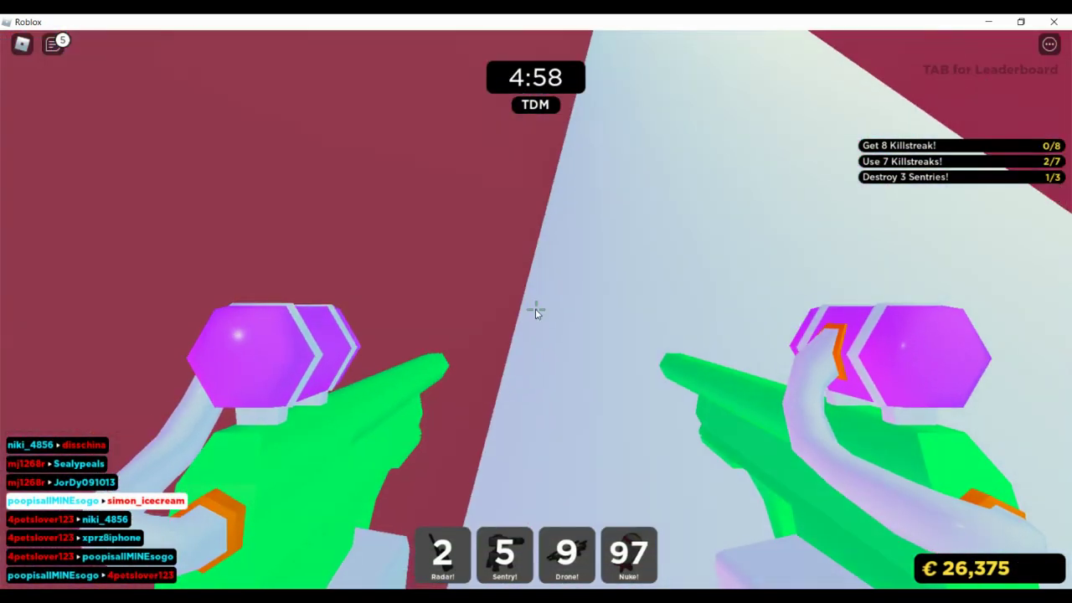
pyautogui.press('w')
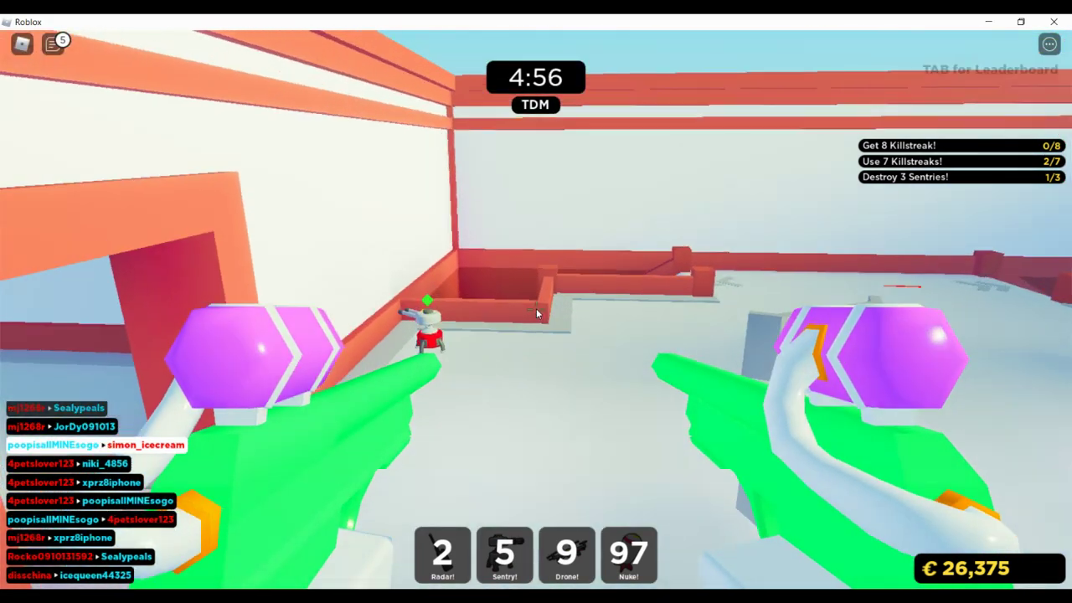
pyautogui.press('w')
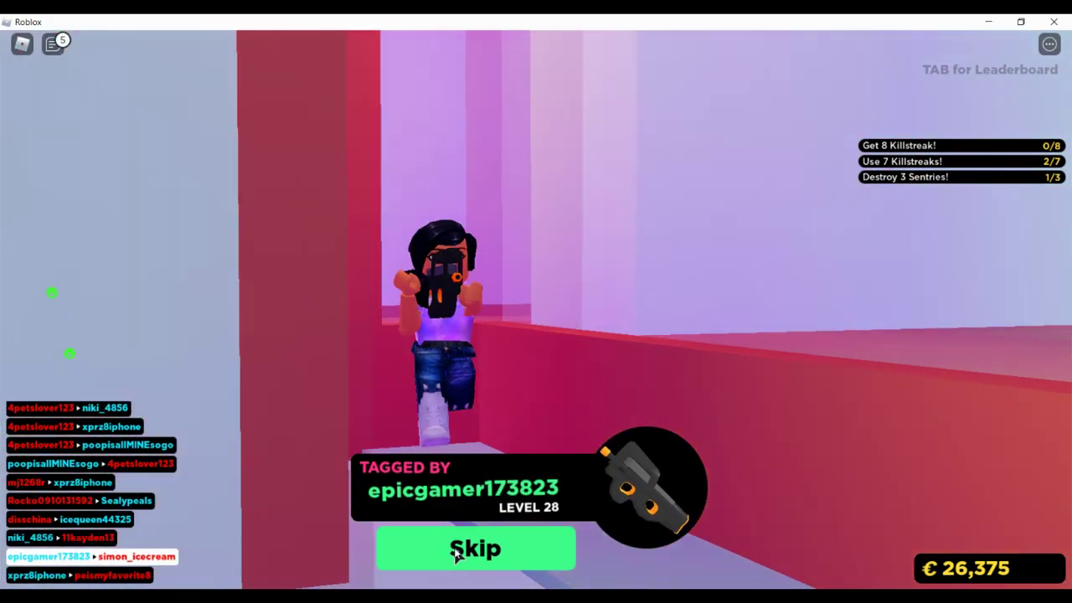
pyautogui.click(458, 556)
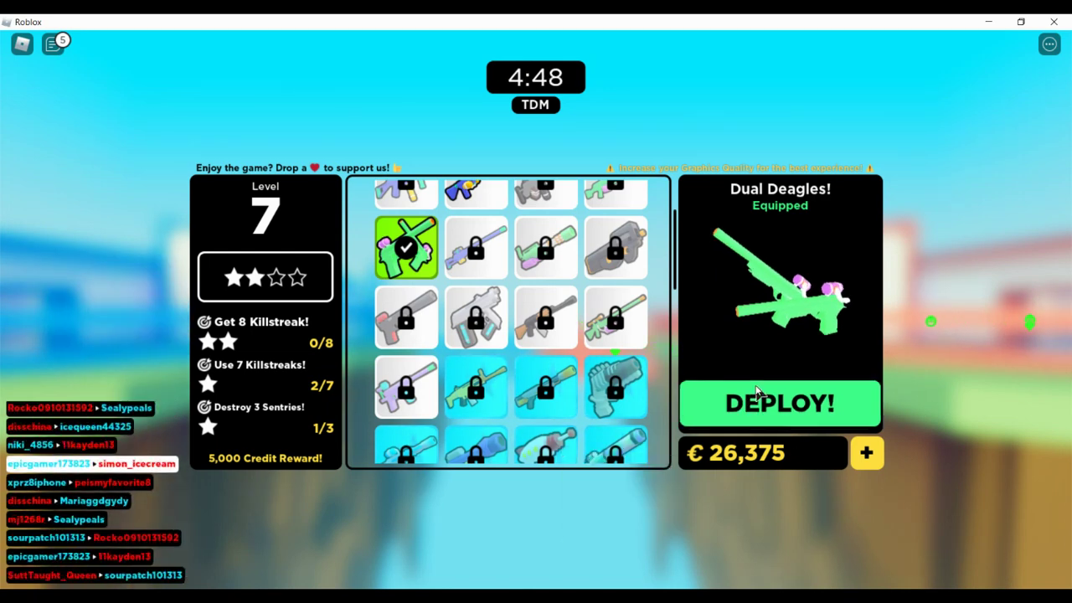
# Redeploy and tag two opponents while moving down the red corridor toward the blue bridge.
pyautogui.click(779, 403)
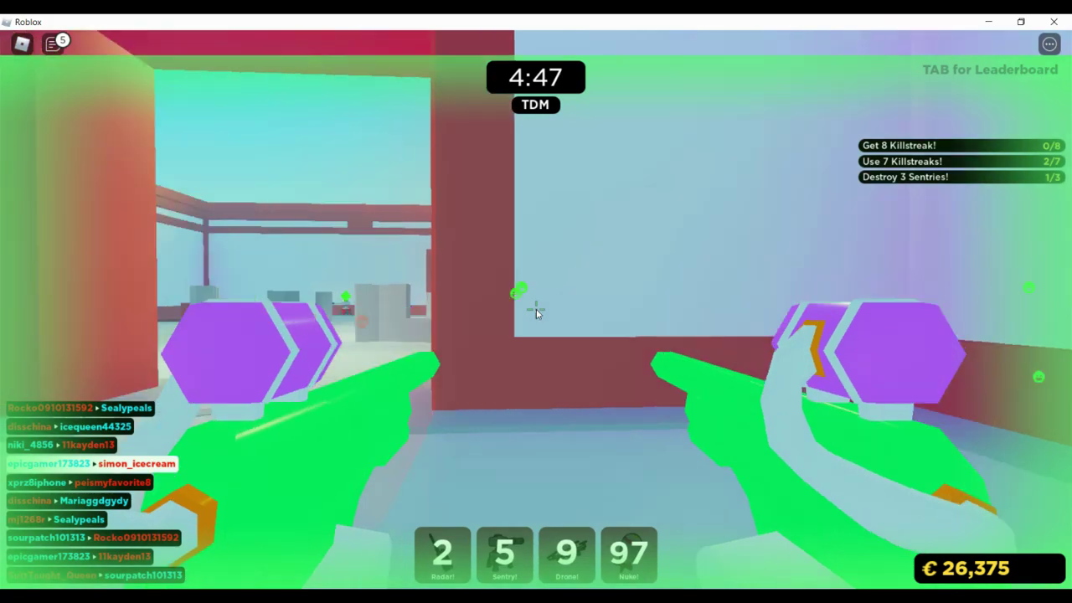
pyautogui.press('w')
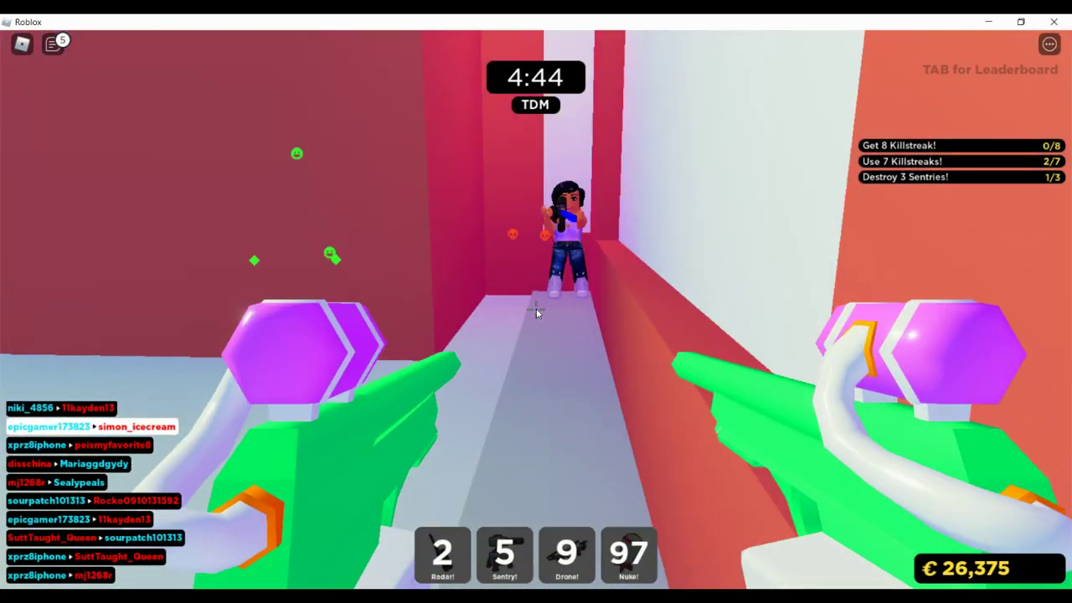
pyautogui.click(536, 314)
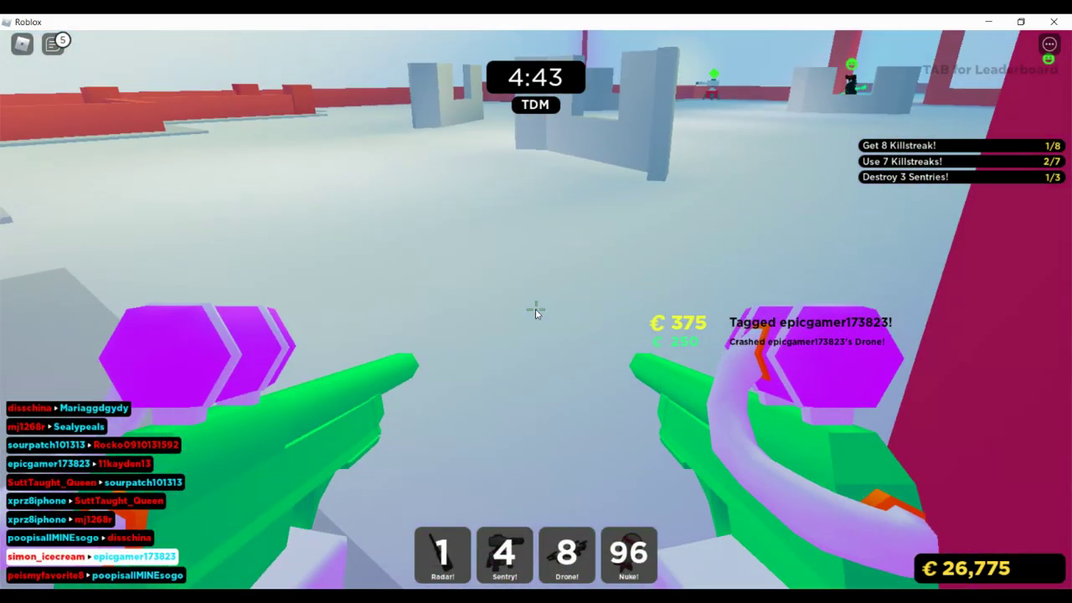
pyautogui.press('w')
pyautogui.press('w')
pyautogui.press('w')
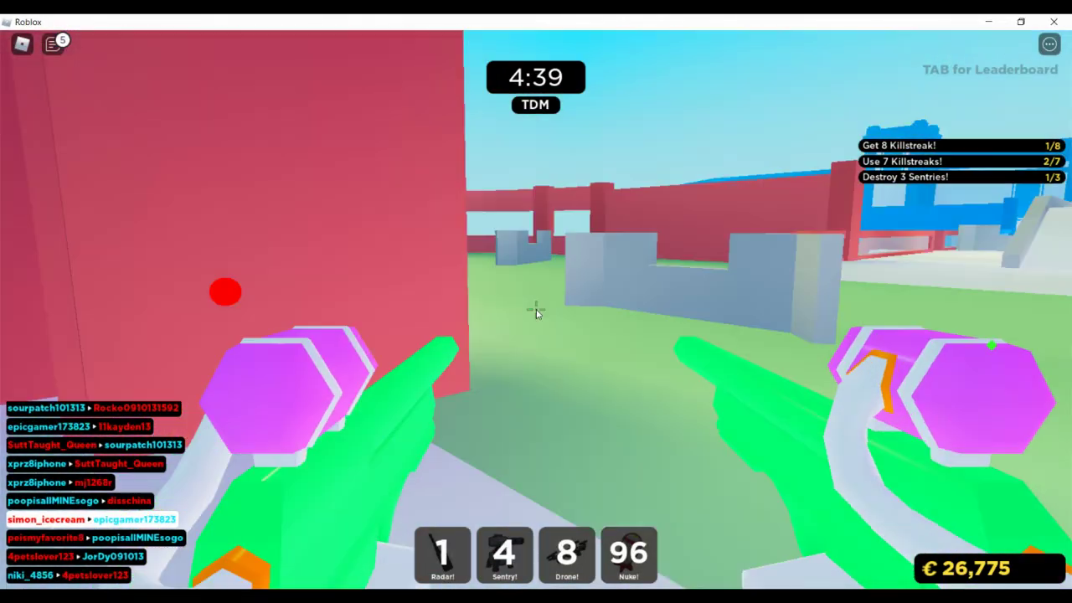
pyautogui.press('w')
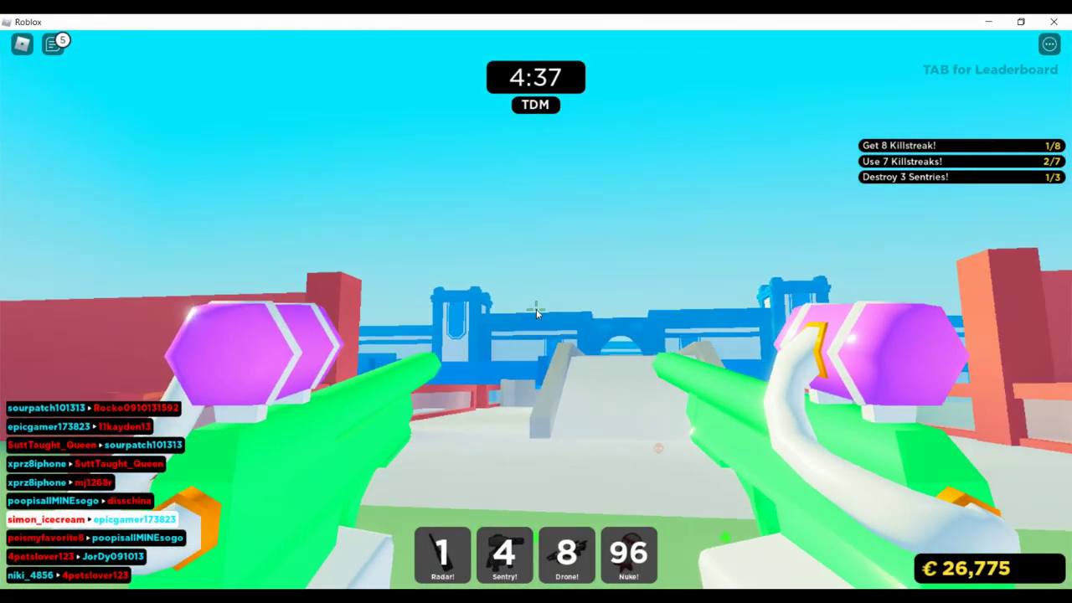
pyautogui.press('w')
pyautogui.click(536, 313)
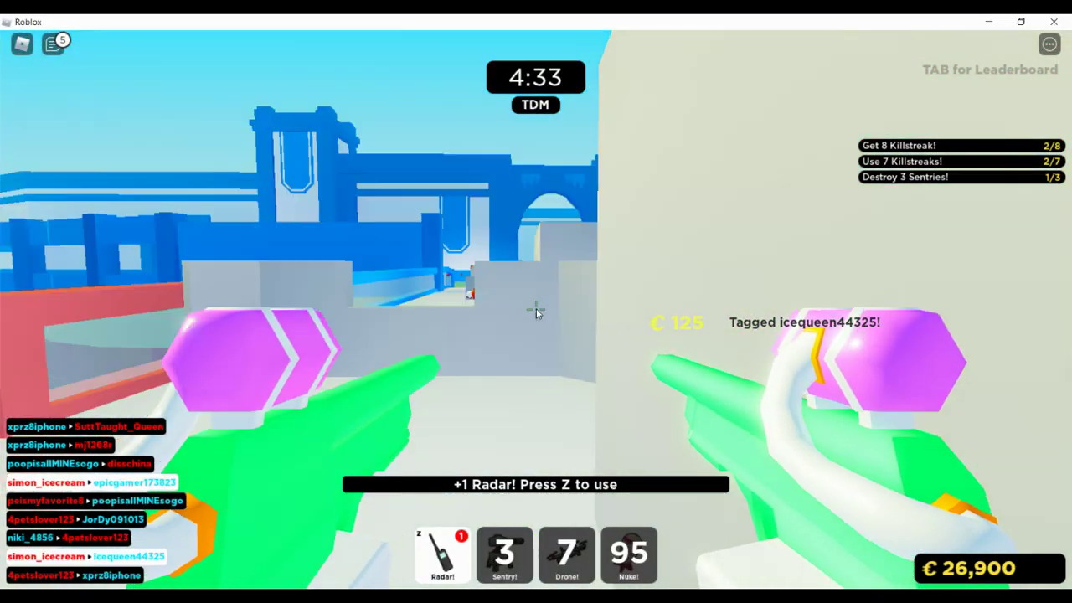
pyautogui.press('w')
pyautogui.press('w')
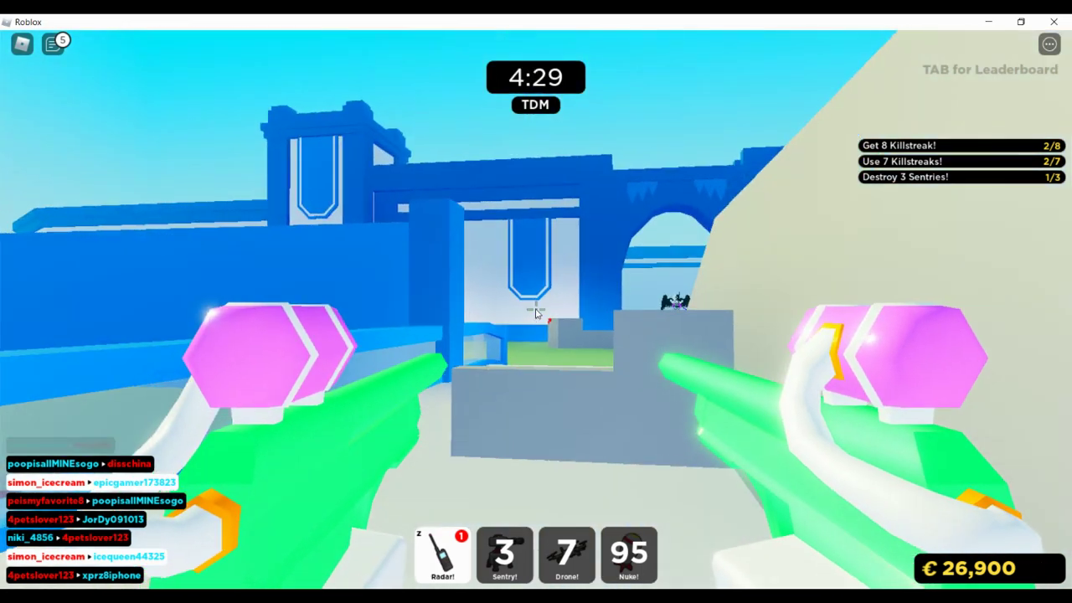
pyautogui.press('w')
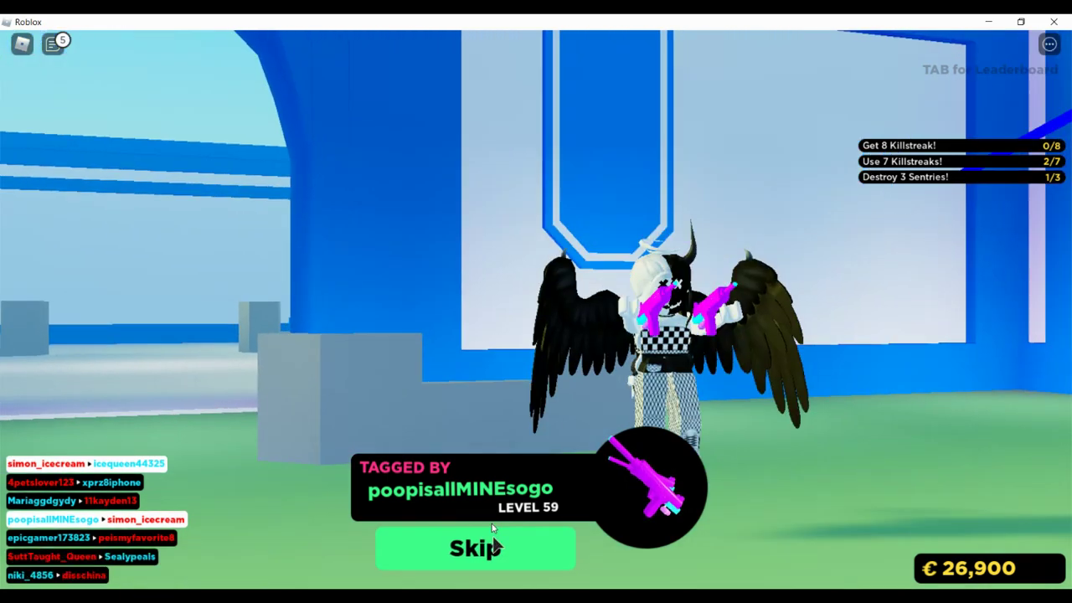
# Skip the kill-cam back to the loadout and restore Roblox from fullscreen to a window.
pyautogui.click(492, 536)
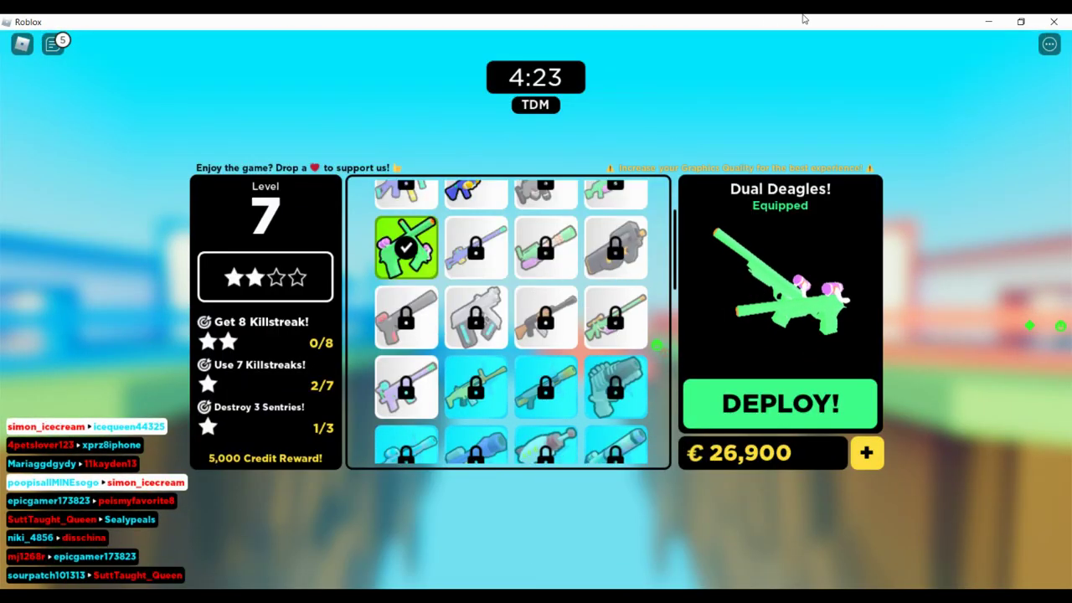
pyautogui.click(1022, 22)
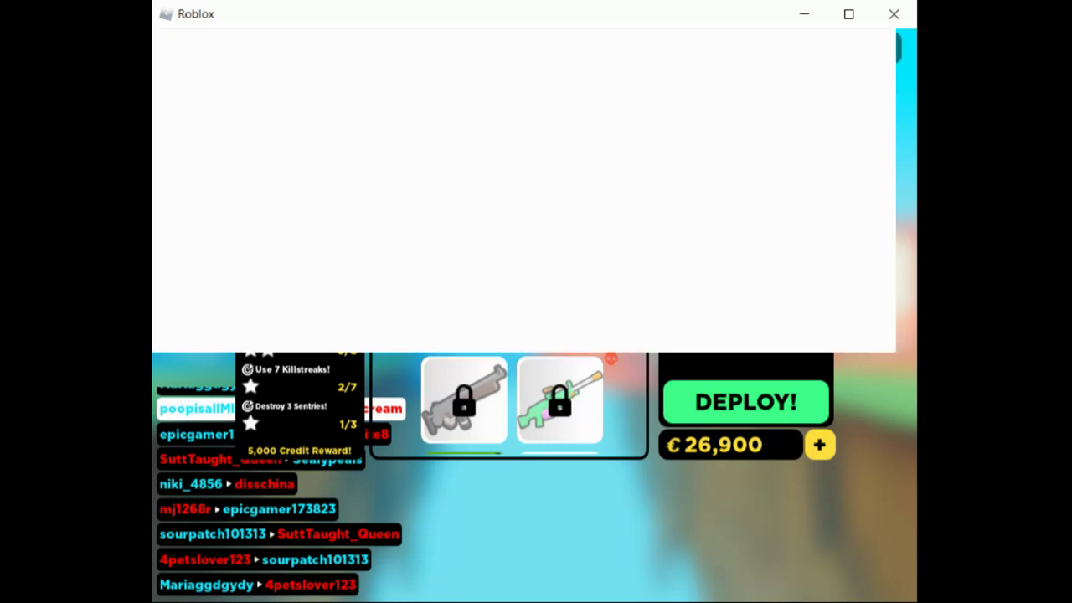